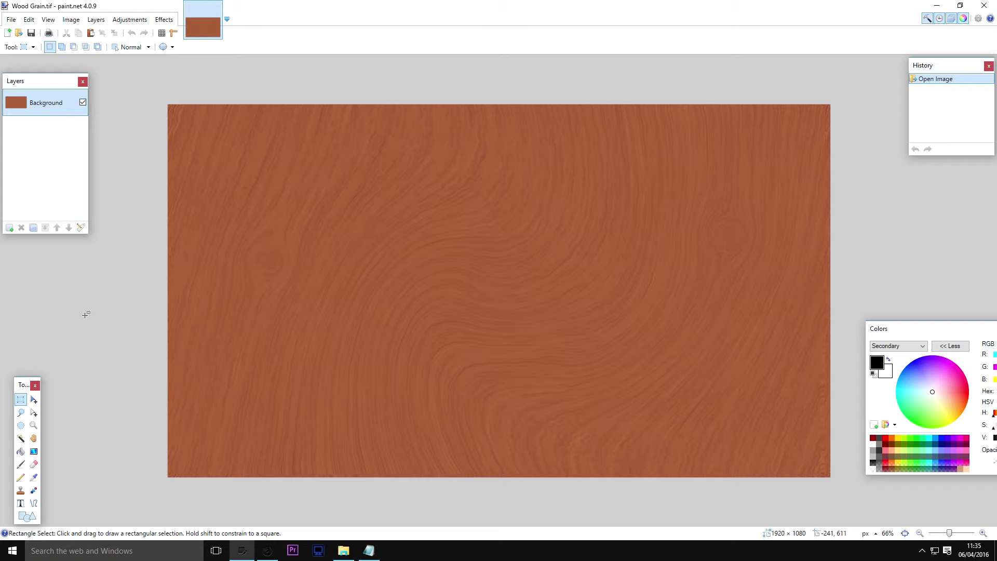
Step: Add a new layer and draw a black rectangle about 213 × 1080 px along the canvas's left edge
drag(138, 100, 841, 486)
drag(526, 366, 523, 365)
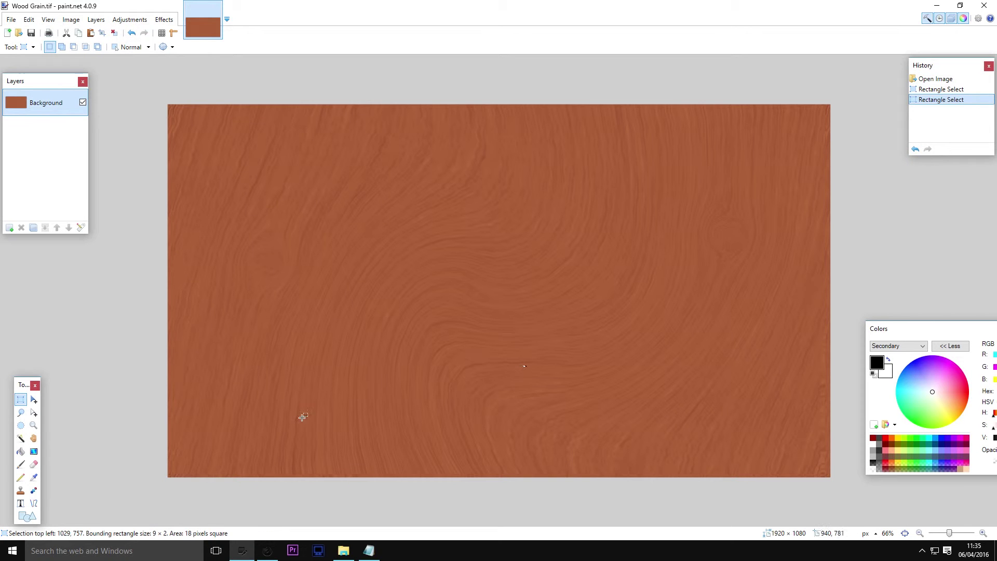
click(30, 519)
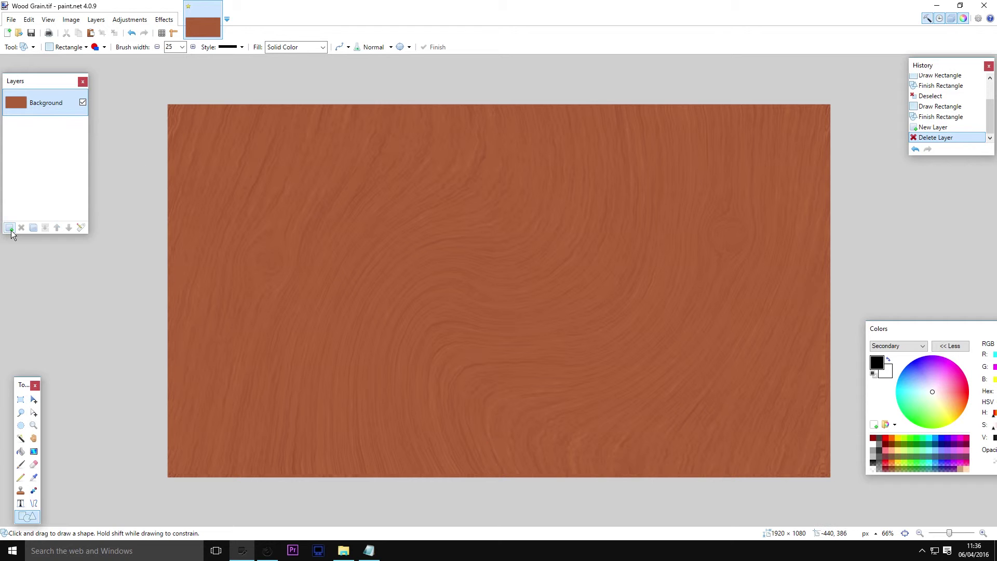
click(9, 227)
drag(150, 64, 241, 487)
Step: Select the black rectangle on Layer 2 with the Magic Wand and add another new layer
click(21, 438)
click(191, 309)
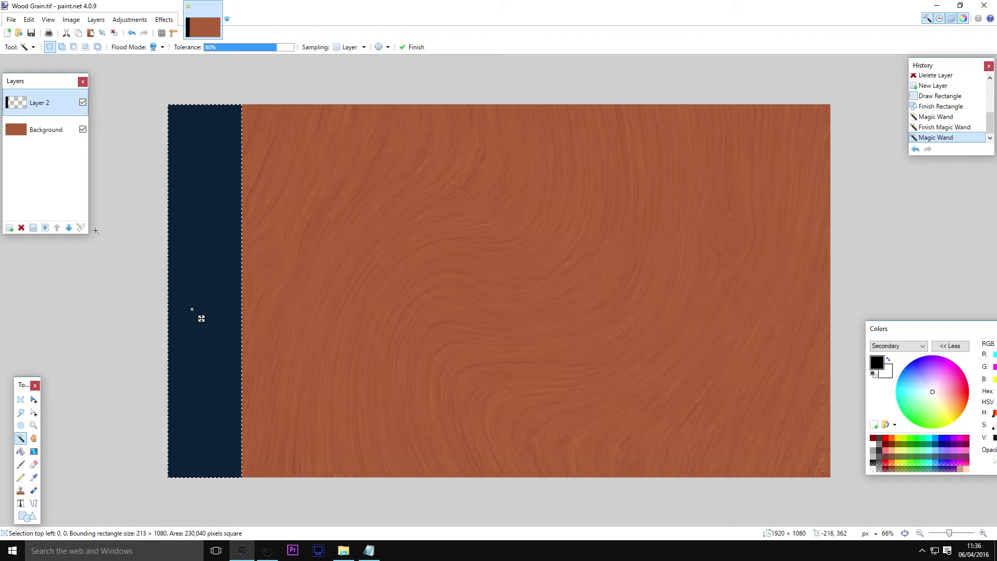
click(12, 233)
Step: Move the selection outline about 12 px to the left without moving any pixels
scroll(1, 311, up, 3)
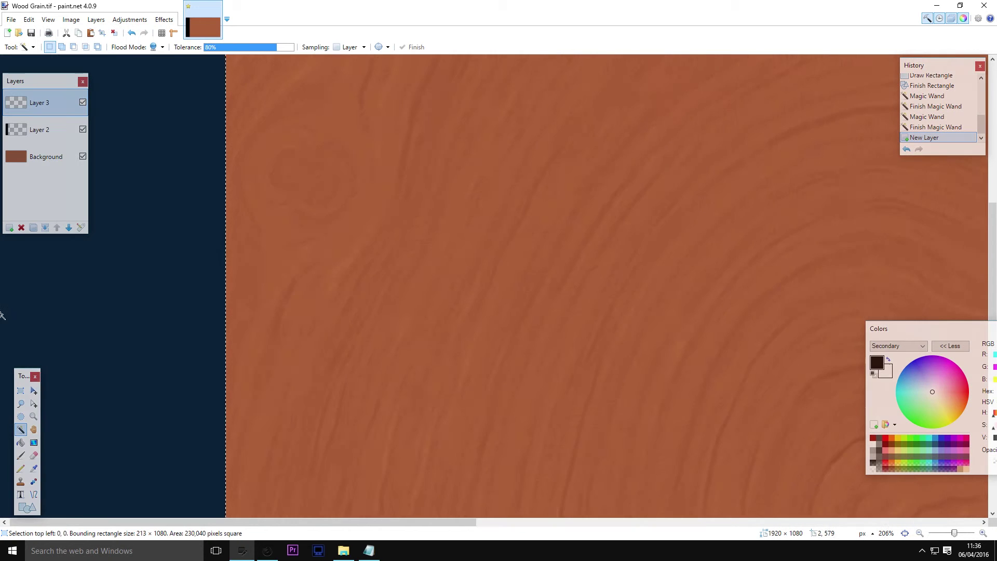
scroll(107, 343, up, 5)
click(33, 403)
drag(186, 397, 173, 398)
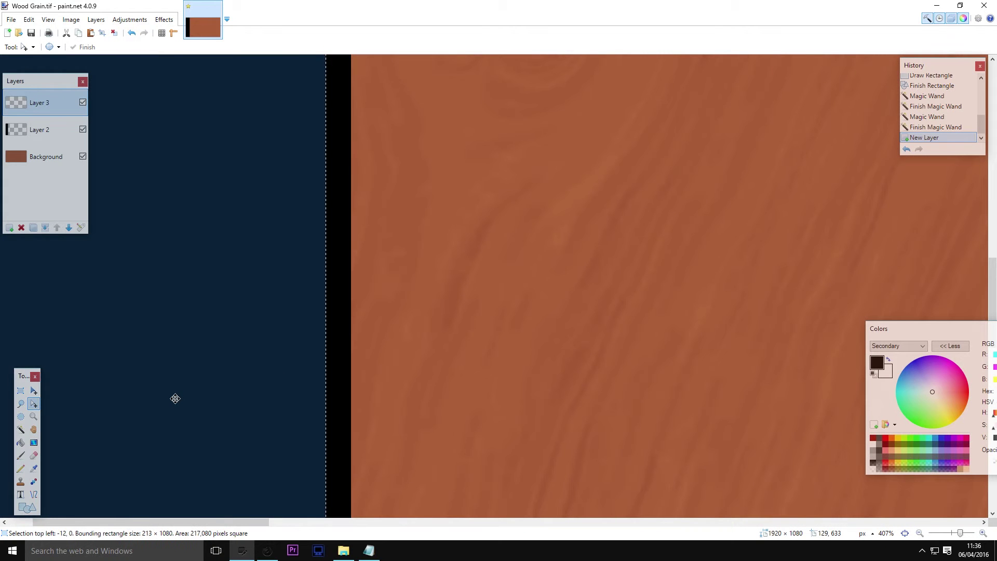
scroll(173, 399, down, 6)
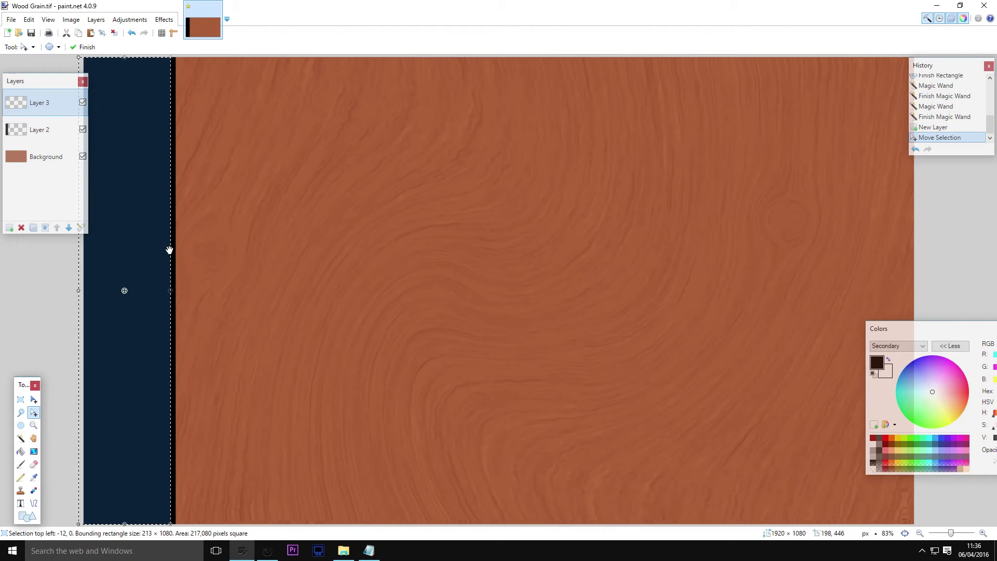
scroll(164, 241, down, 1)
scroll(123, 290, up, 1)
Step: Invert the selection with a canvas-wide rectangle and subtract Layer 2's empty area, keeping the thin strip inside the black rectangle's right edge
key(s)
scroll(183, 247, down, 3)
click(97, 47)
drag(151, 98, 974, 550)
scroll(127, 311, up, 2)
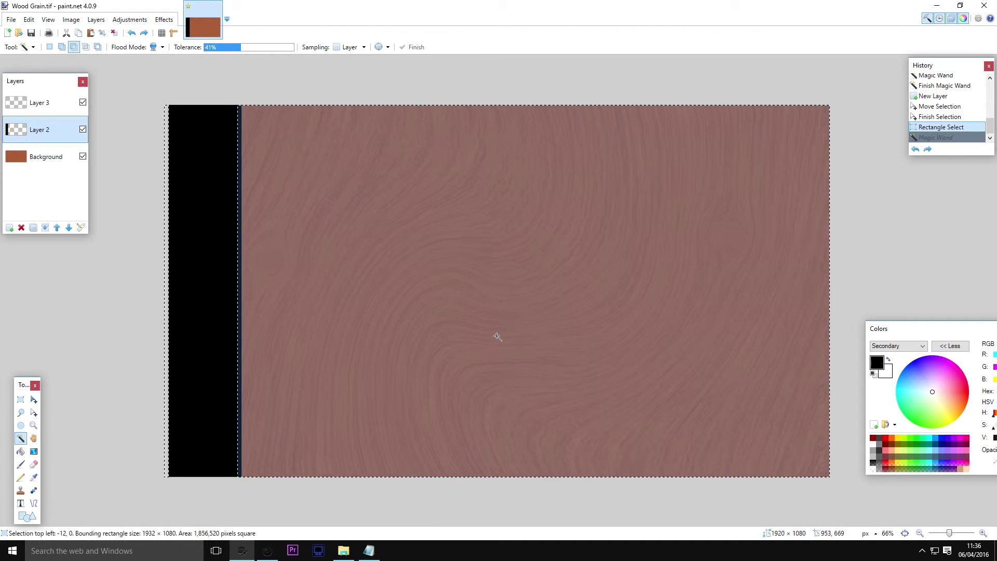
click(445, 190)
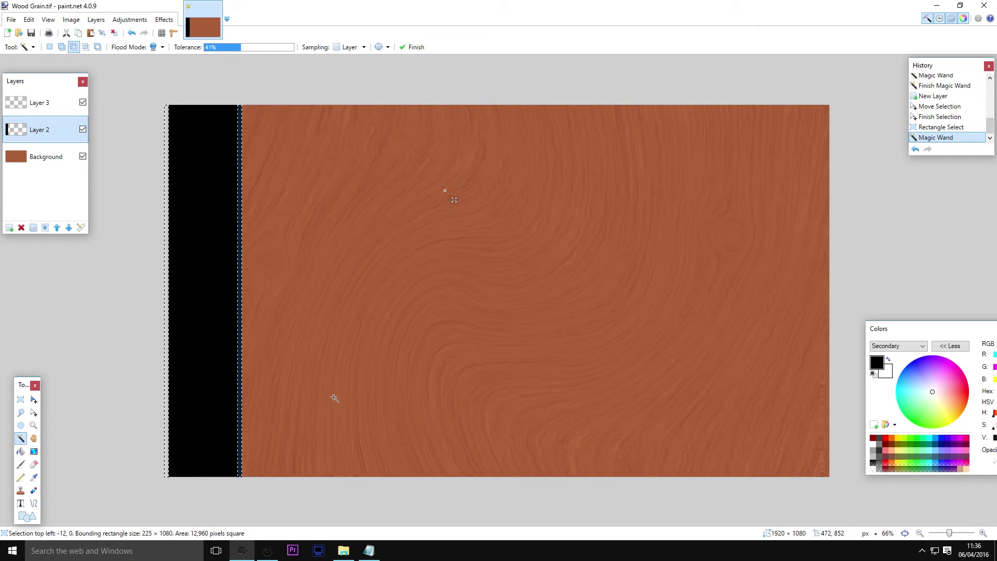
Step: Fill the selected thin strip with black on Layer 3 using the Paint Bucket
click(65, 103)
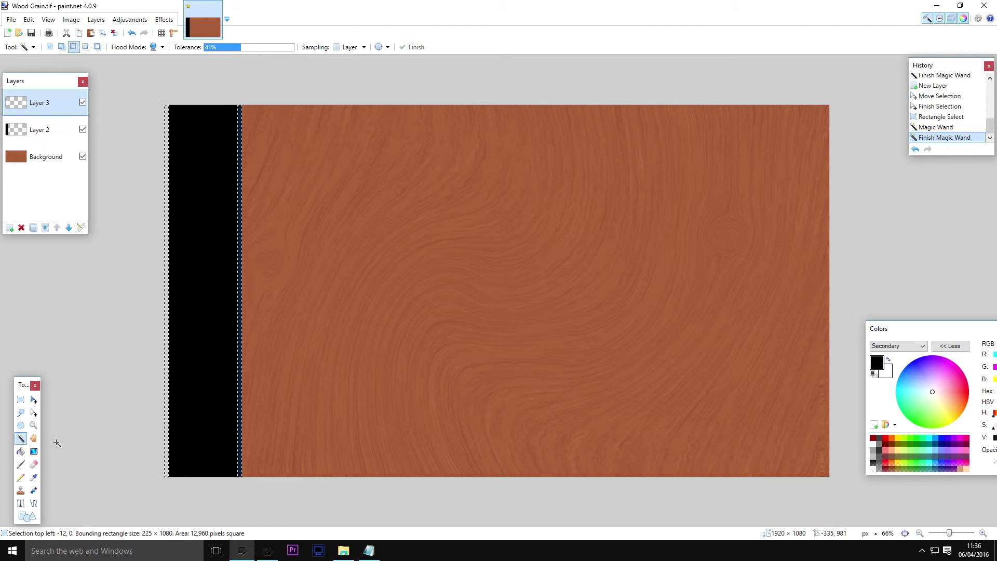
click(23, 451)
scroll(123, 395, up, 4)
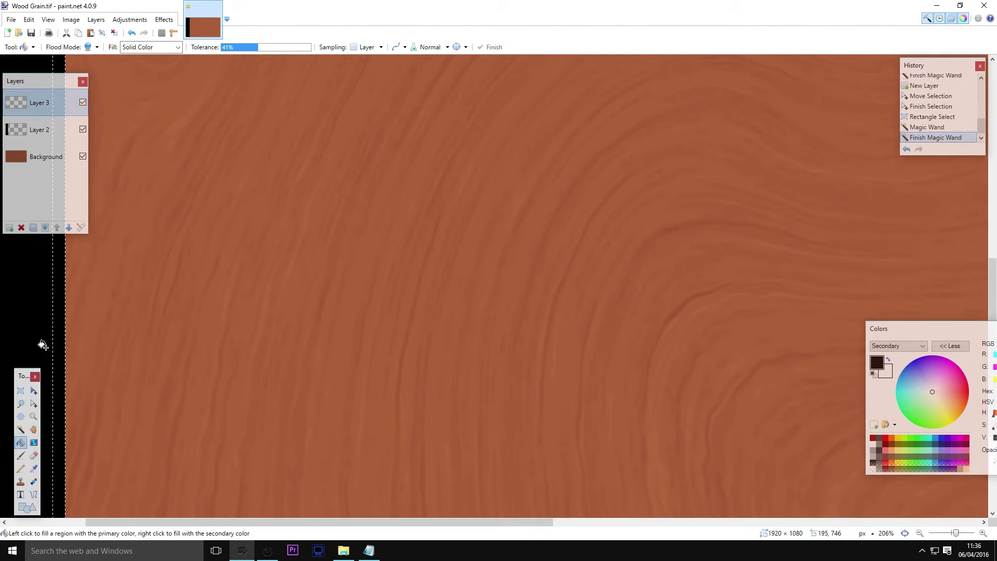
click(61, 343)
scroll(171, 376, down, 5)
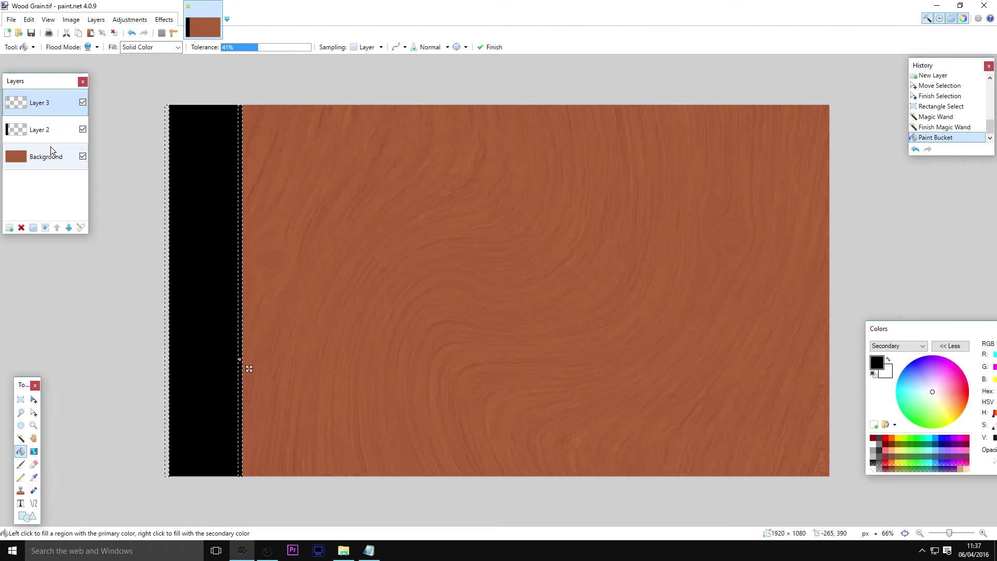
Step: Add a fourth layer and reselect the whole black rectangle on Layer 2 with the Magic Wand in replace mode
click(9, 228)
click(32, 147)
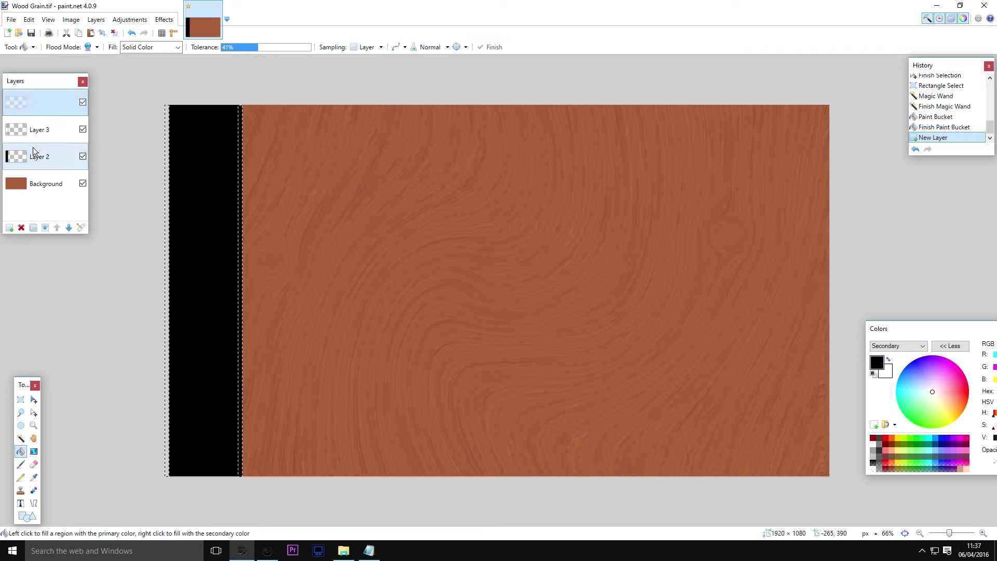
click(24, 434)
click(202, 307)
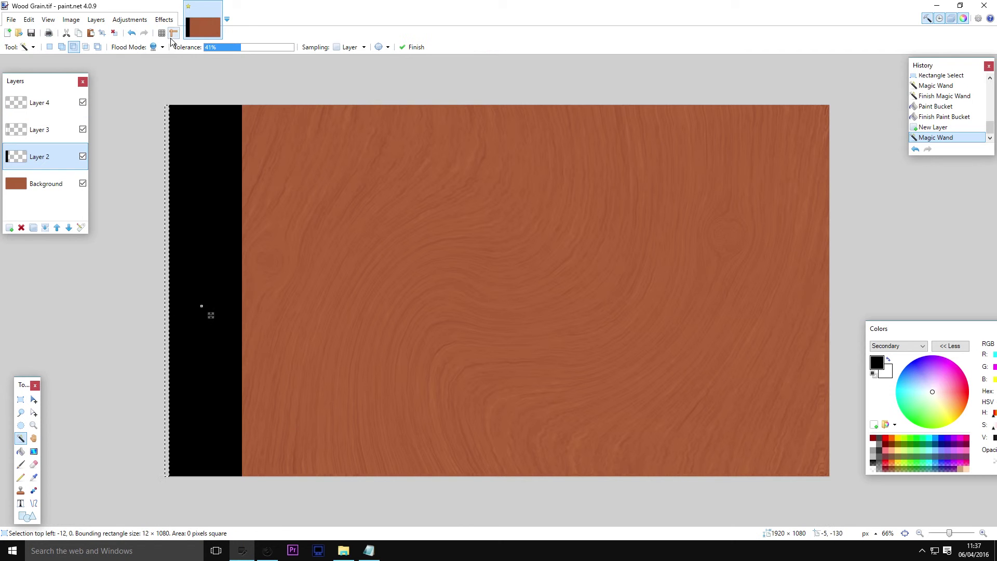
click(49, 47)
click(244, 230)
click(230, 232)
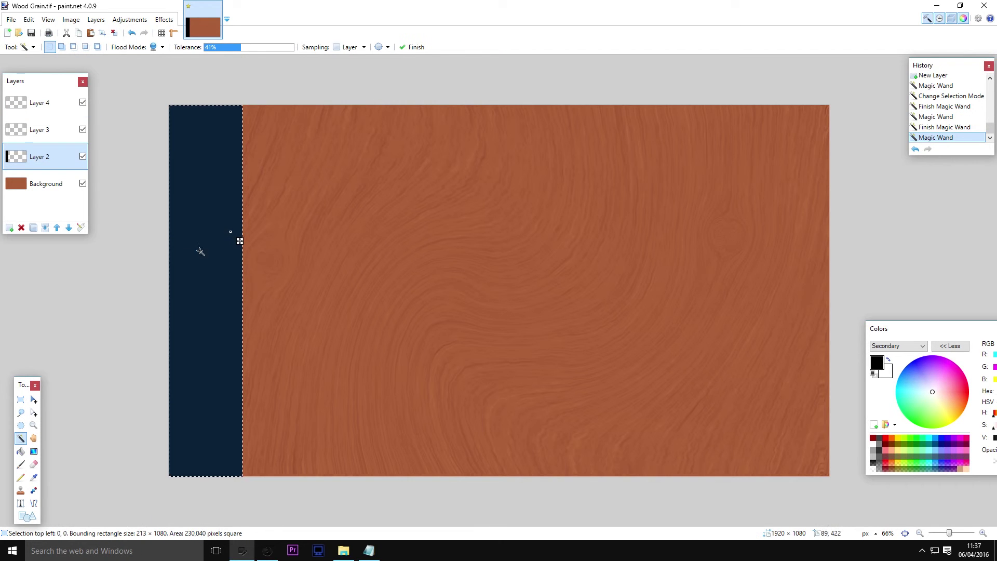
Step: Move the selection outline about 10 px to the right and invert it with a canvas-wide rectangle
click(34, 413)
drag(195, 352, 200, 353)
click(24, 403)
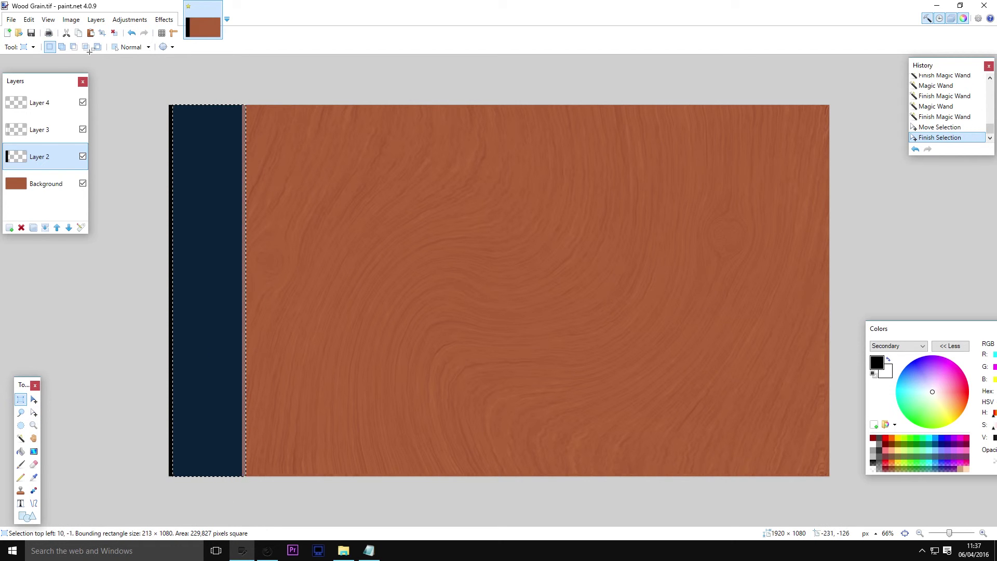
drag(151, 90, 966, 545)
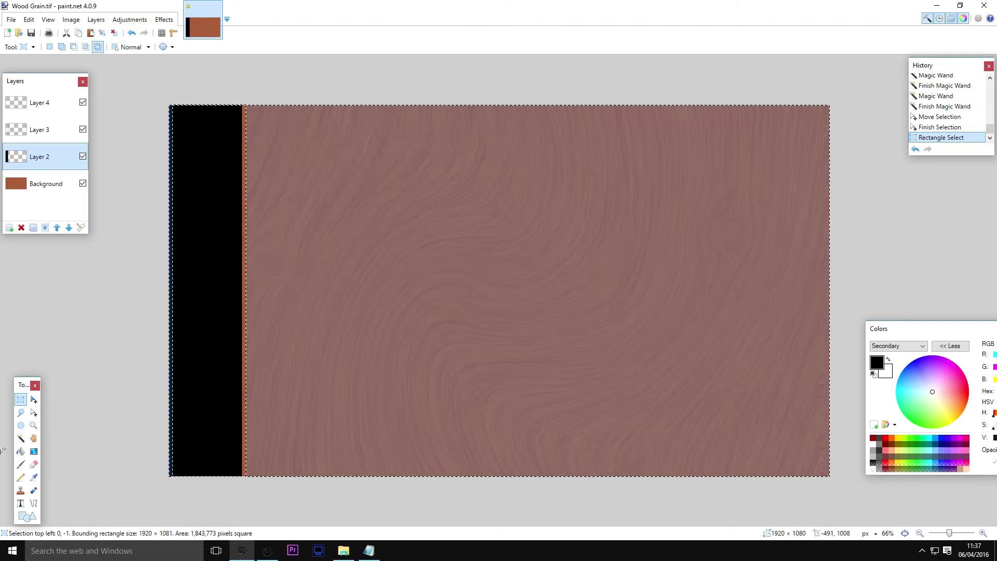
Step: Subtract Layer 2's empty area from the selection with the Magic Wand, keeping the thin strip along the black rectangle's left edge
click(21, 437)
click(73, 48)
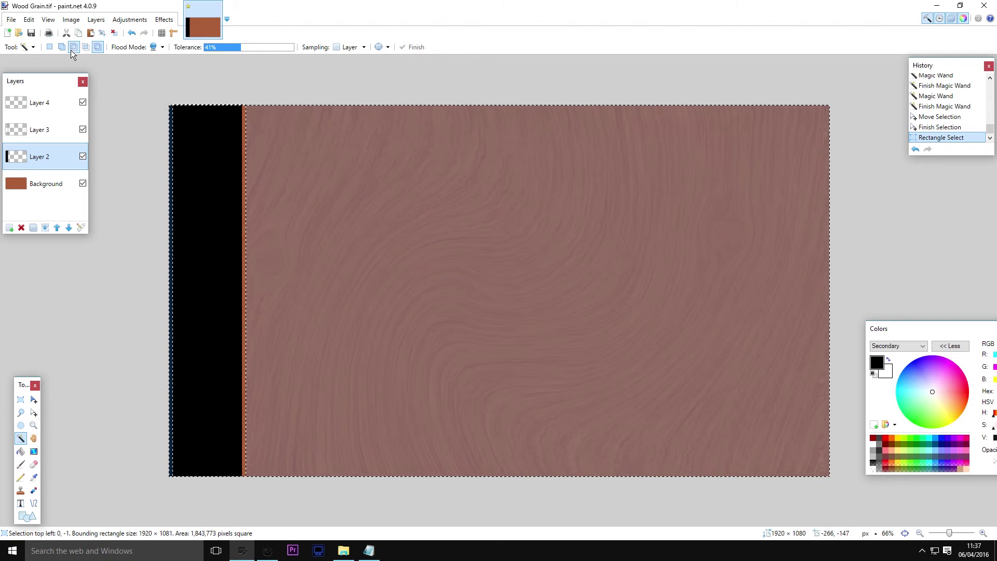
click(443, 187)
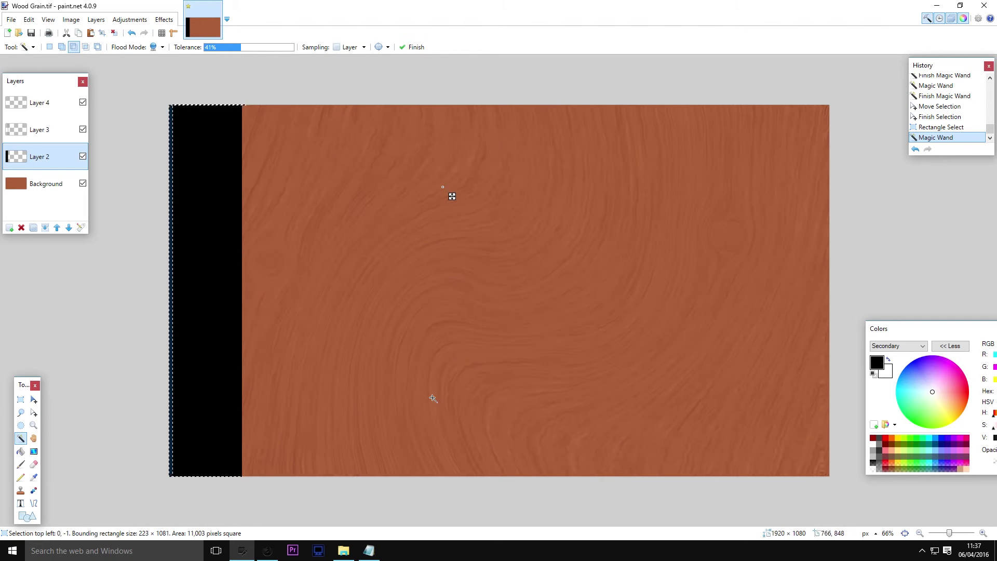
Step: Fill the selected left-edge strip with white on Layer 4 using the Paint Bucket
click(21, 451)
click(67, 129)
click(68, 103)
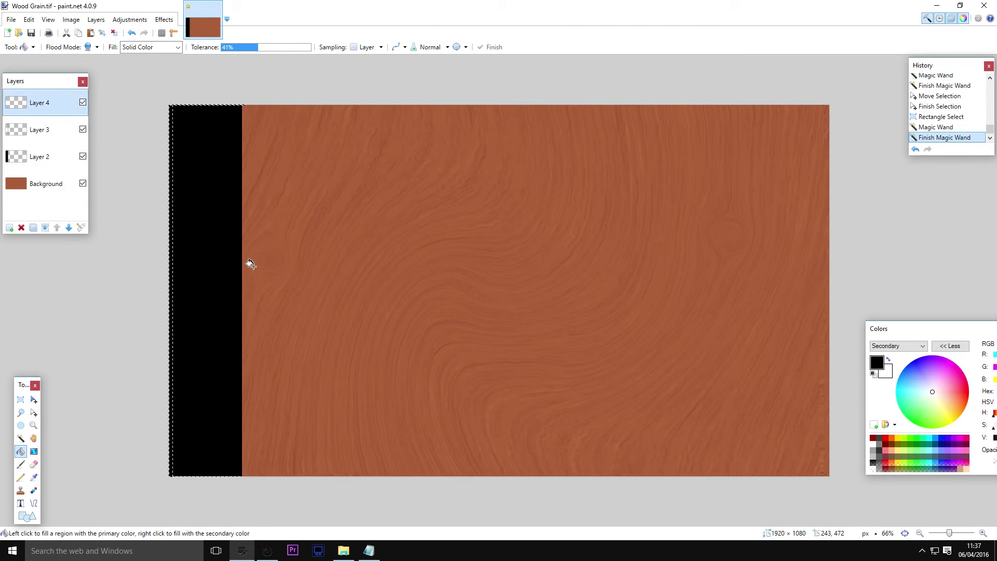
scroll(5, 352, up, 14)
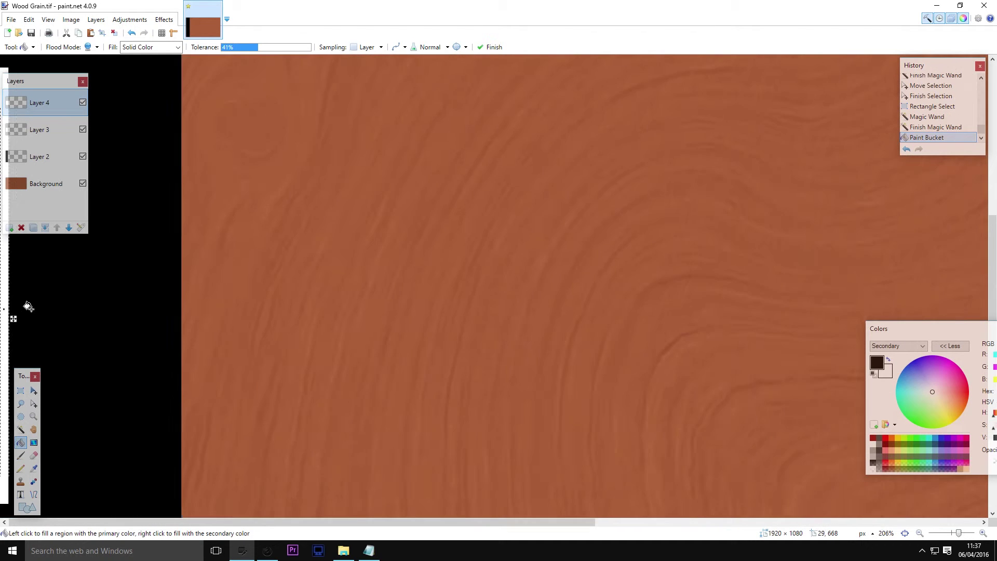
scroll(93, 352, down, 4)
Step: Reselect the full black rectangle on Layer 2 with the Magic Wand and hide Layer 2
click(20, 438)
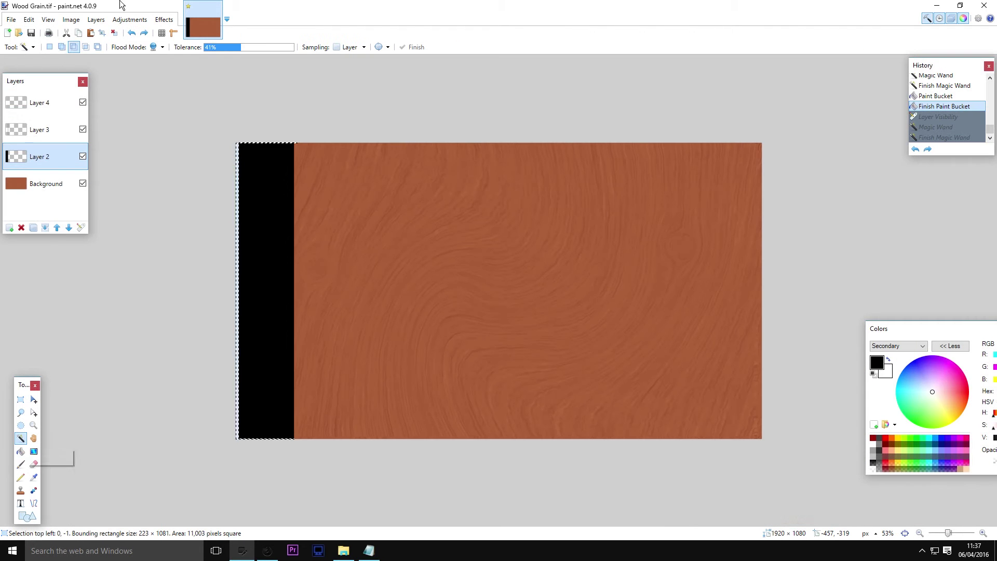
click(255, 234)
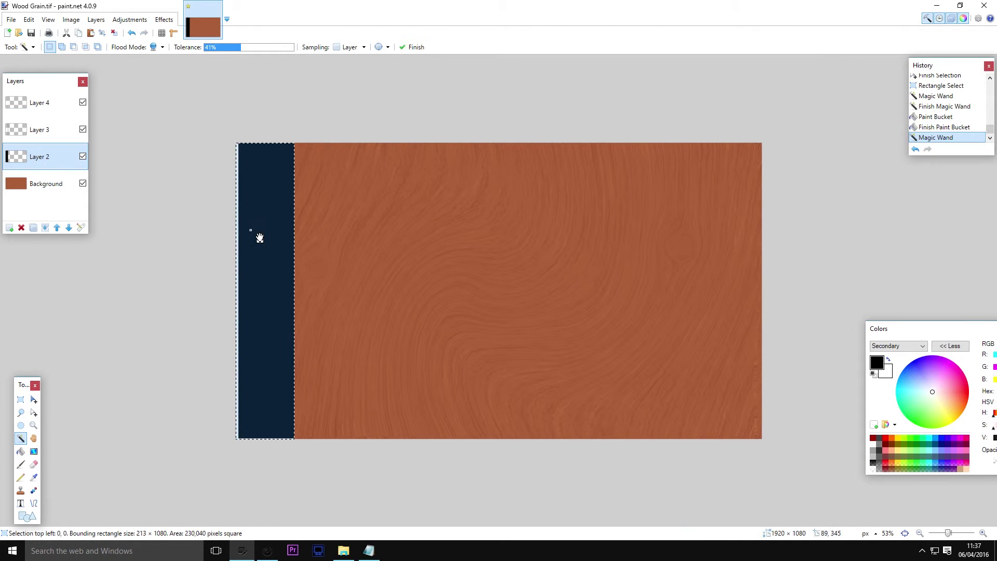
click(37, 125)
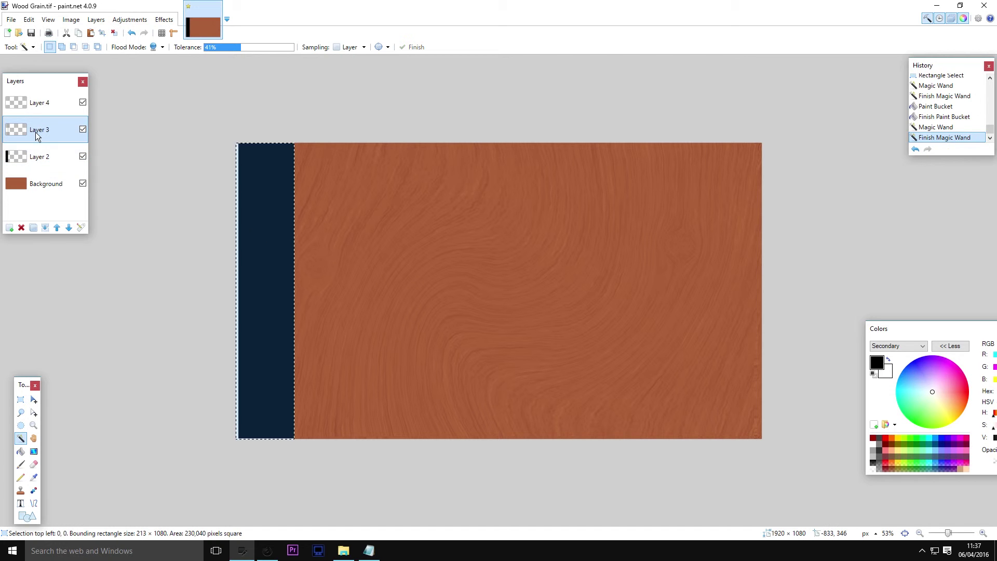
click(82, 157)
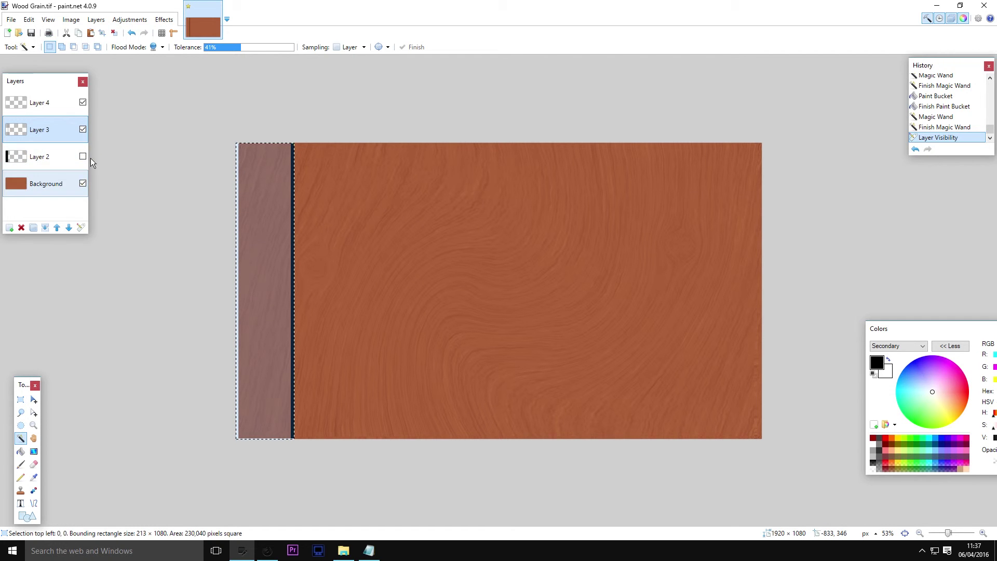
Step: Apply a Gaussian Blur with a radius of 82 to the black strip on Layer 3
click(164, 19)
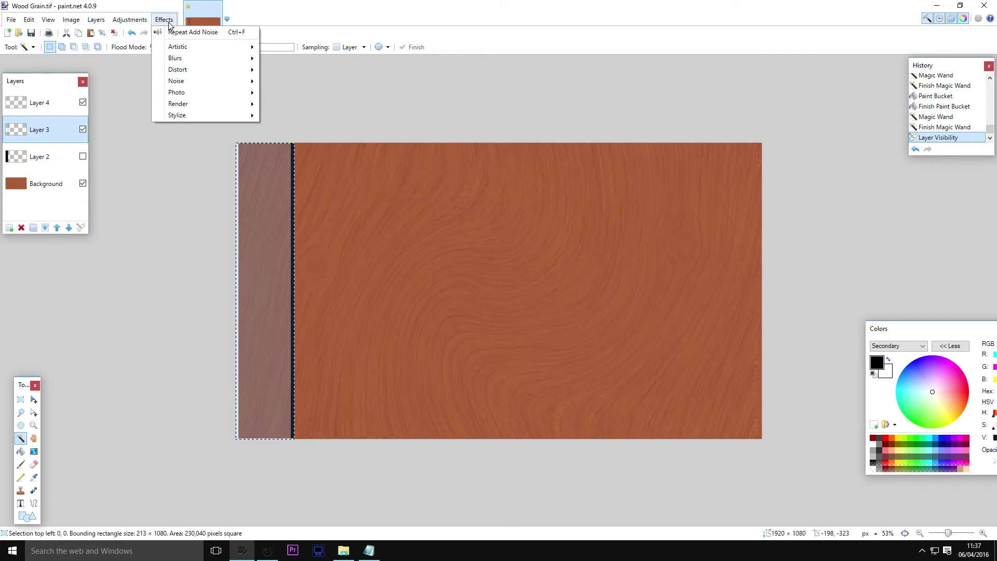
mouse_move(189, 57)
click(294, 71)
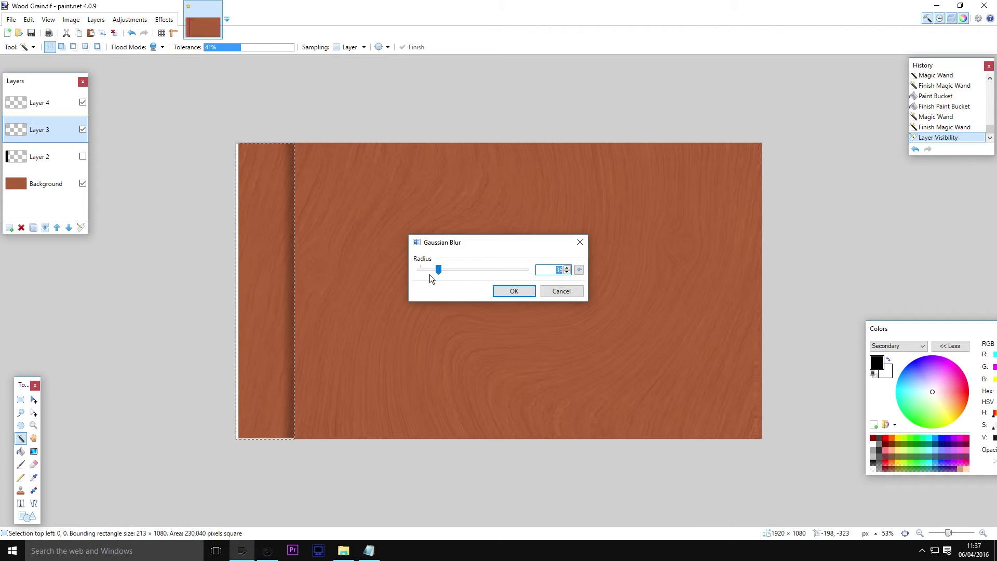
drag(452, 277, 461, 277)
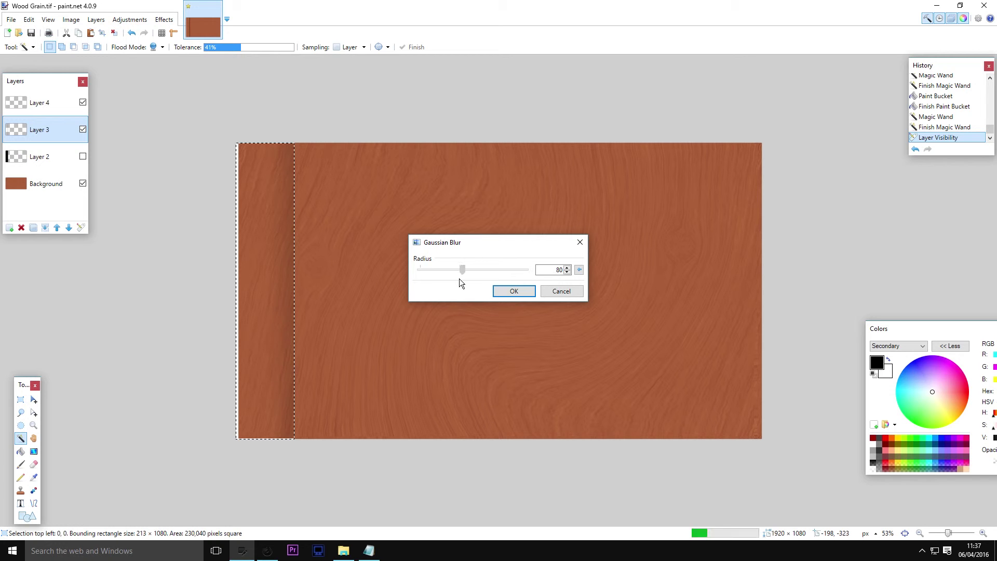
drag(446, 275, 460, 274)
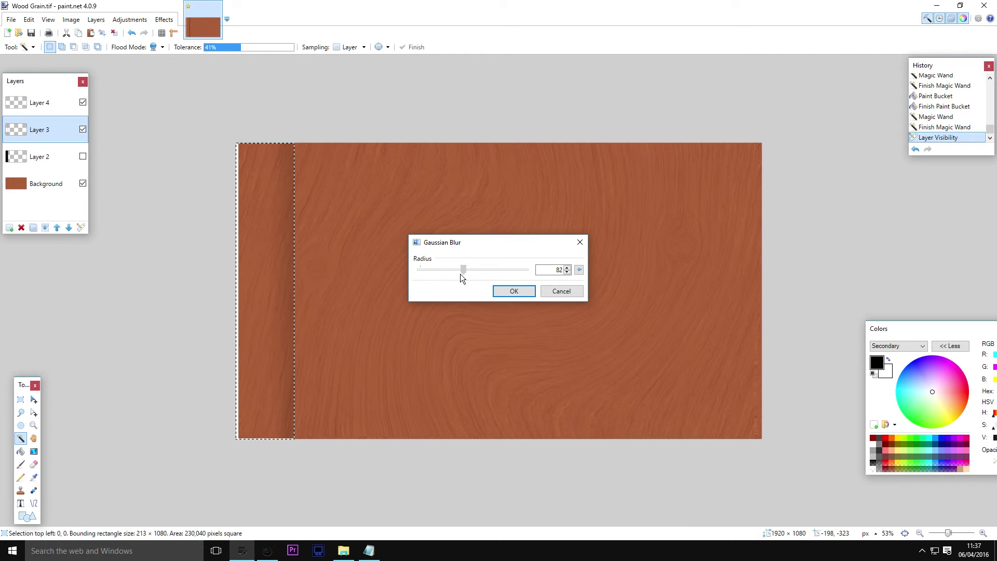
click(514, 292)
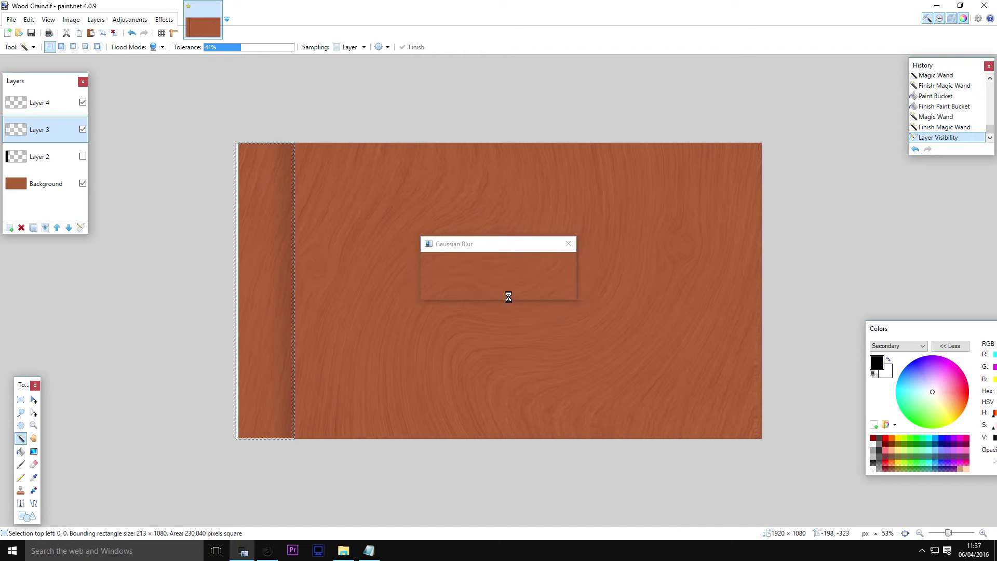
Step: Apply a Gaussian Blur with a radius of 138 to the white strip on Layer 4
click(45, 107)
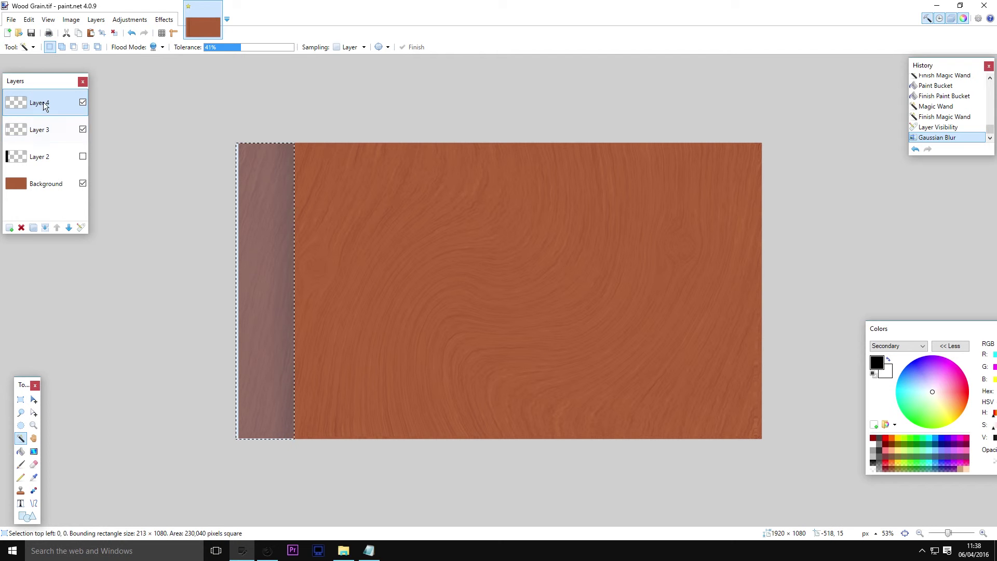
click(164, 19)
mouse_move(190, 61)
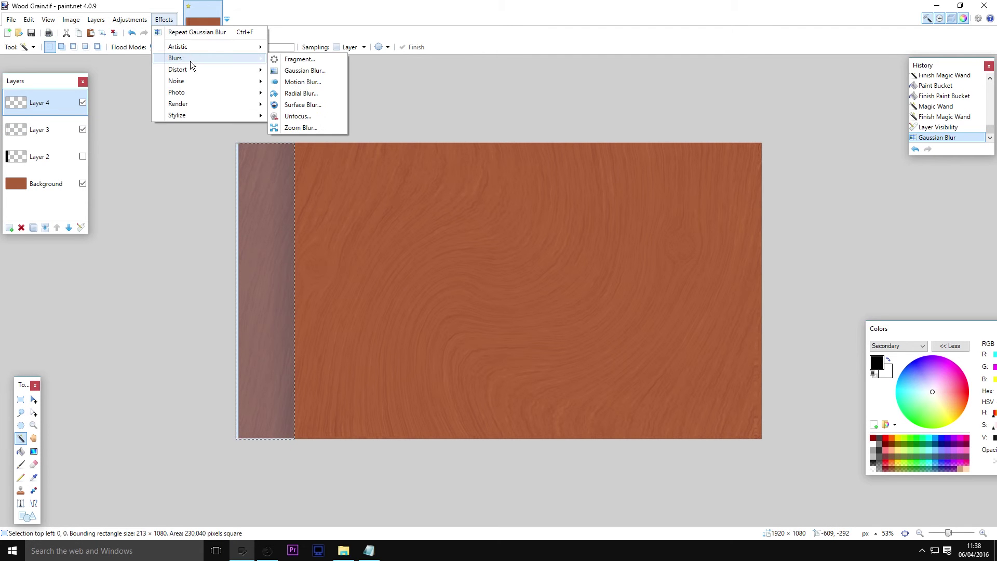
click(297, 71)
mouse_move(465, 269)
mouse_down()
mouse_move(477, 267)
mouse_move(445, 270)
mouse_move(482, 269)
mouse_up()
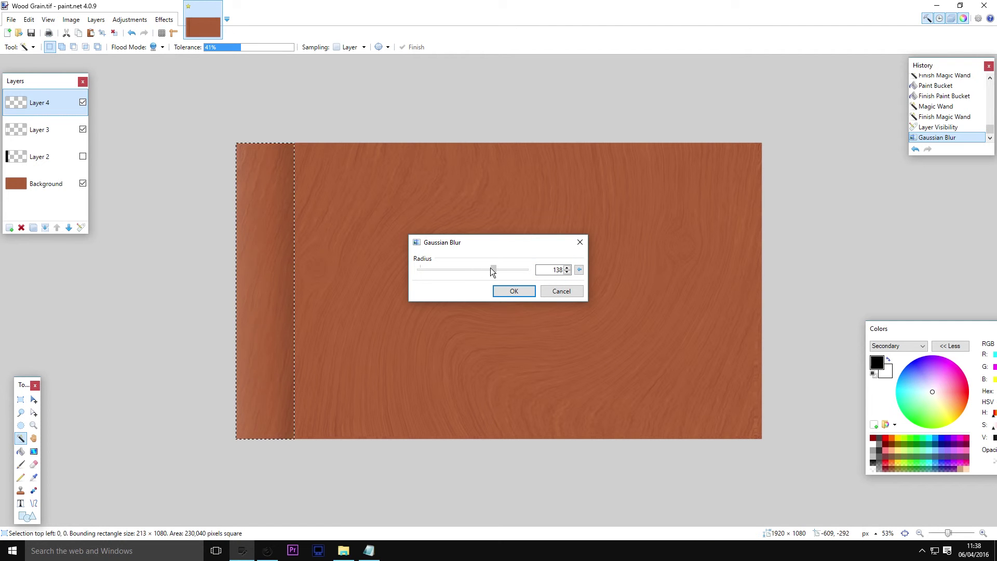
click(510, 290)
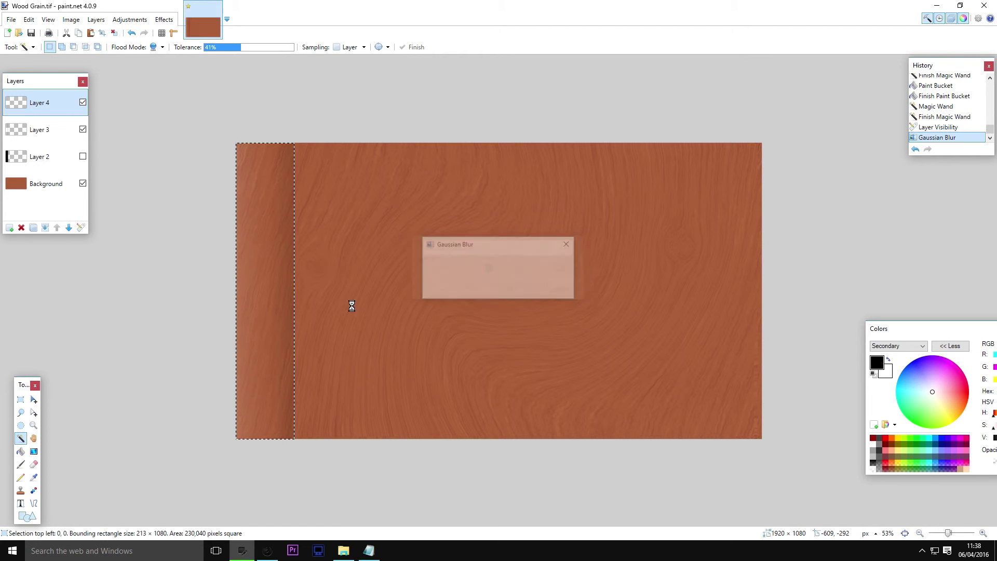
Step: Deselect the rectangle area to clear the selection from the canvas
key(s)
key(ctrl+d)
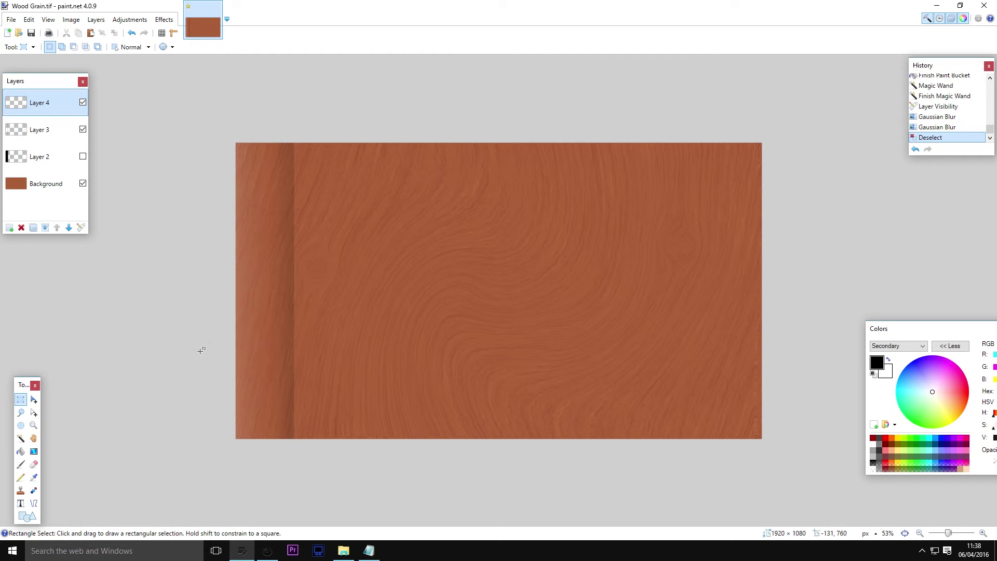
scroll(142, 253, up, 1)
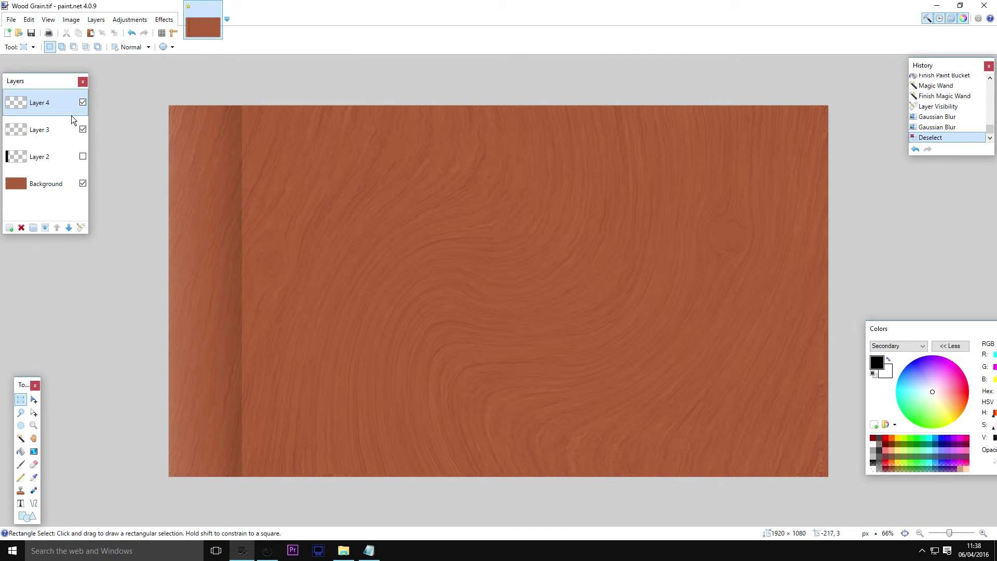
Step: Merge Layer 4 down into Layer 3 and select the shaded plank strip at the canvas's left edge, 212 × 1080 px
click(46, 227)
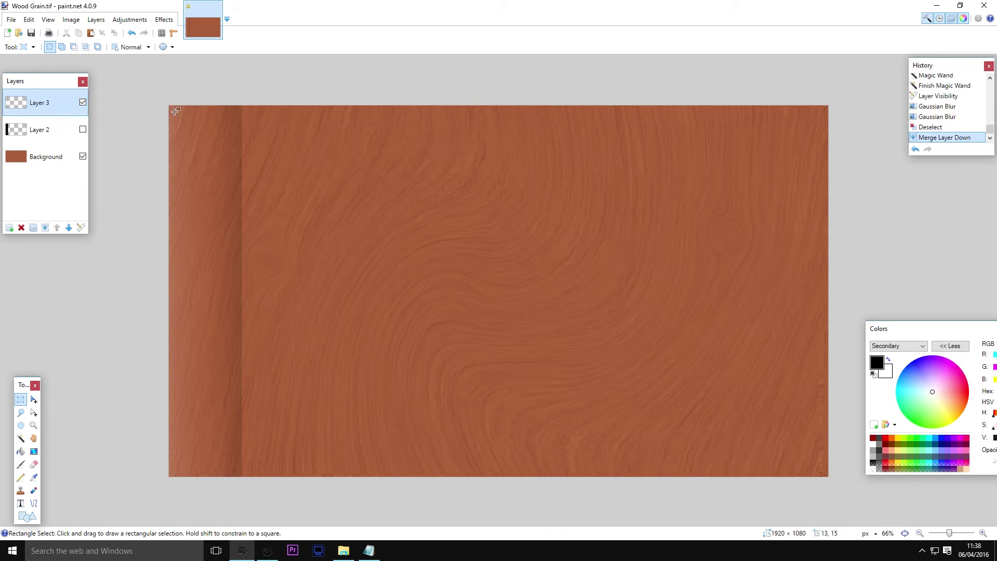
drag(138, 82, 241, 485)
scroll(172, 447, up, 3)
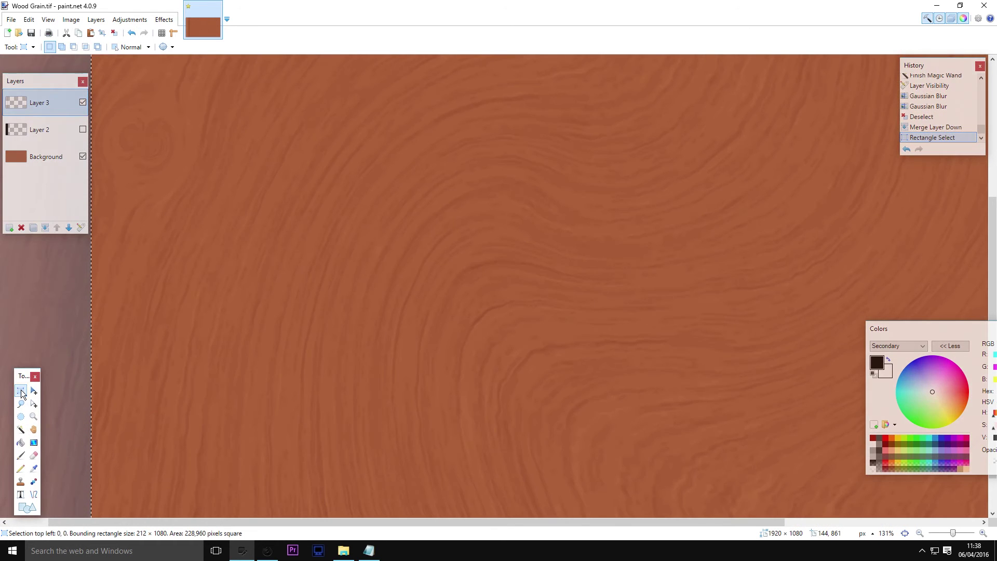
scroll(41, 356, down, 3)
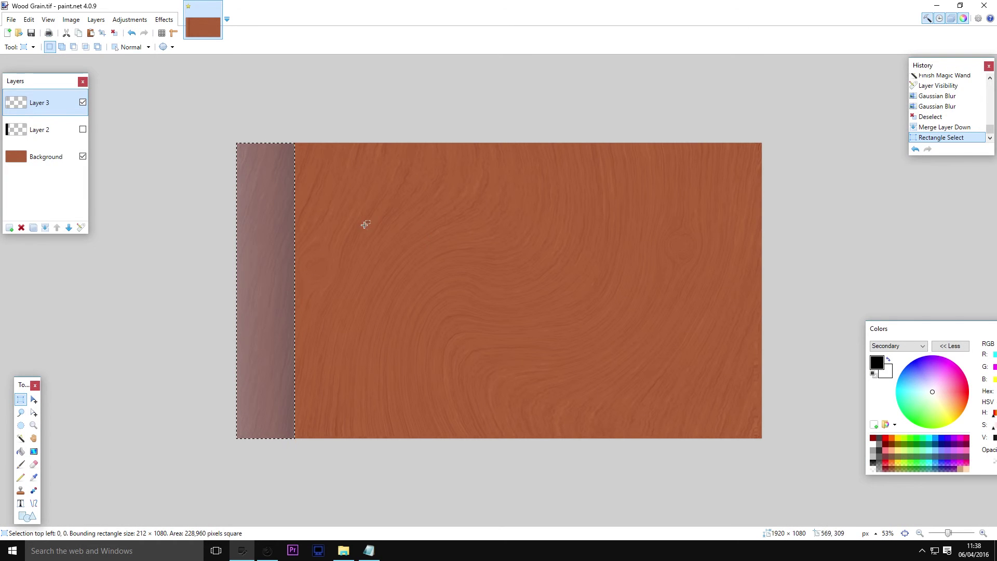
Step: Try to paste a copy of the shaded strip flush beside the original, stretch it to the canvas top, and deselect
key(ctrl+v)
drag(272, 238, 334, 241)
scroll(336, 240, up, 3)
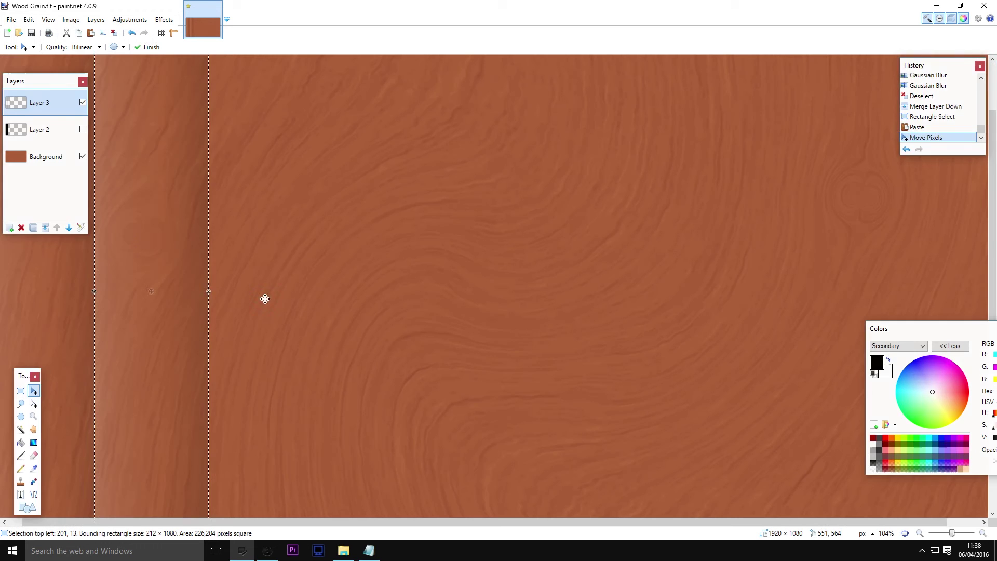
drag(161, 239, 156, 239)
scroll(167, 238, down, 3)
drag(356, 172, 357, 137)
key(ctrl+z)
click(21, 400)
click(244, 293)
Step: Undo the plank duplication and the layer merge back to the Gaussian Blur on Layer 4
scroll(244, 293, up, 1)
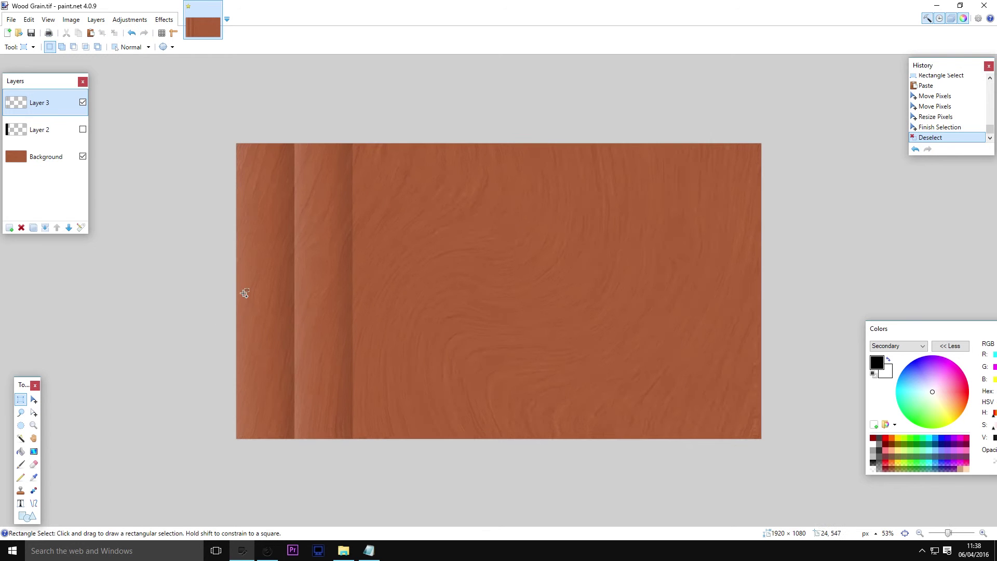
scroll(244, 293, up, 2)
scroll(256, 312, down, 3)
scroll(223, 319, up, 1)
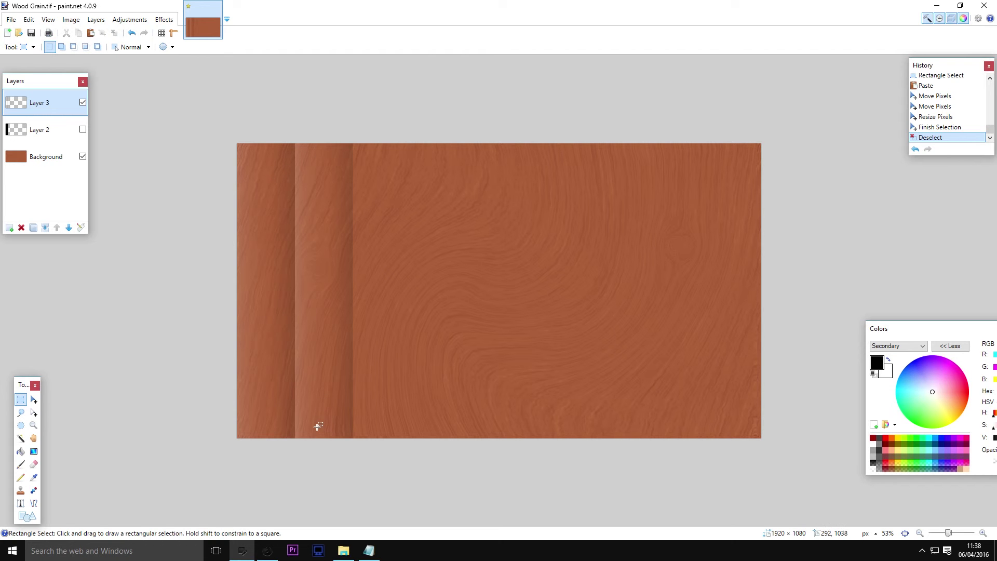
key(ctrl+z)
key(ctrl+z)
key(ctrl+z)
key(ctrl+z)
key(ctrl+z)
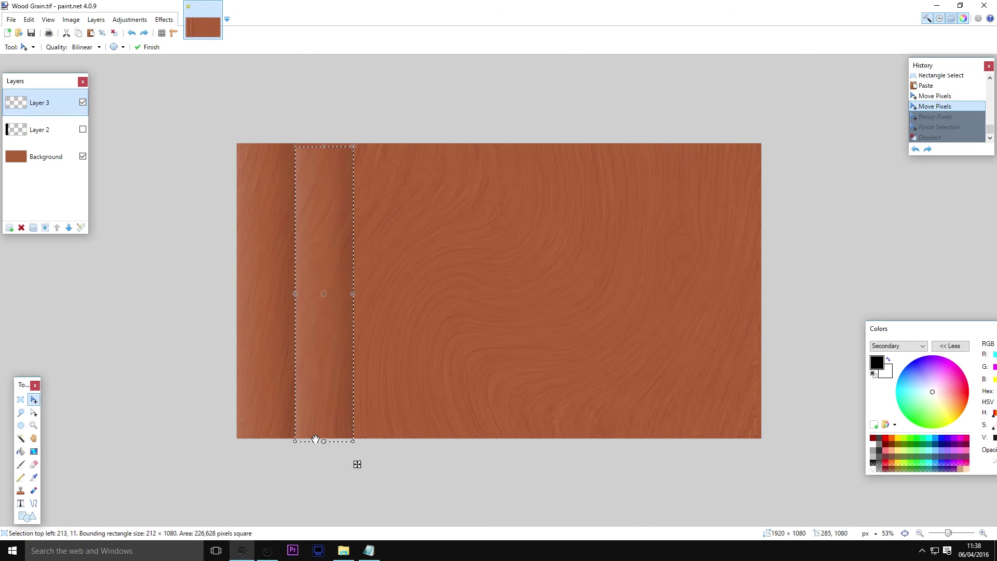
key(ctrl+z)
key(ctrl+z)
key(ctrl+z)
key(ctrl+z)
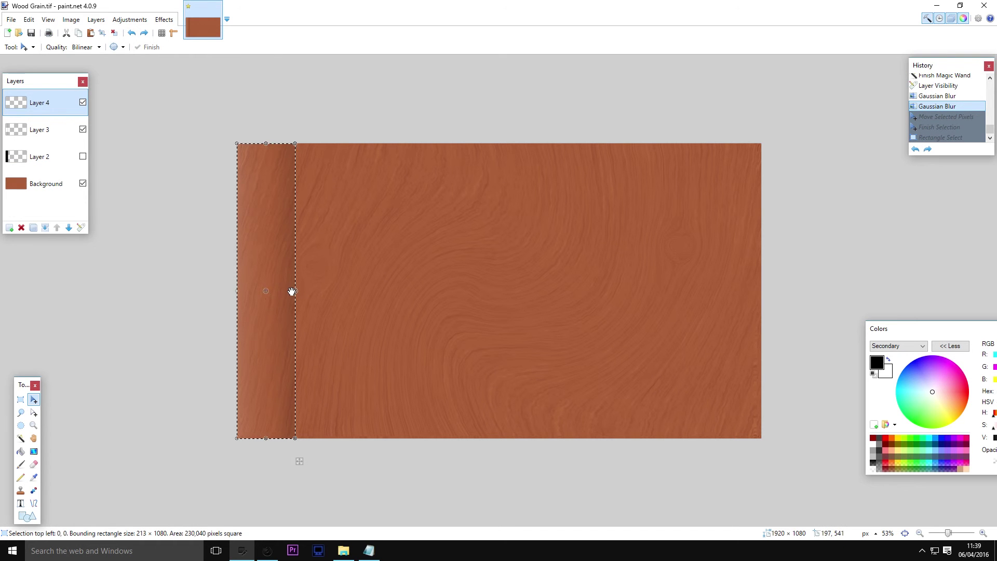
Step: Squeeze Layer 4's highlight to 36 px wide at the plank's left edge and Layer 3's shadow to 27 px at its right edge
mouse_move(262, 301)
mouse_down()
mouse_move(254, 308)
mouse_move(247, 291)
mouse_up()
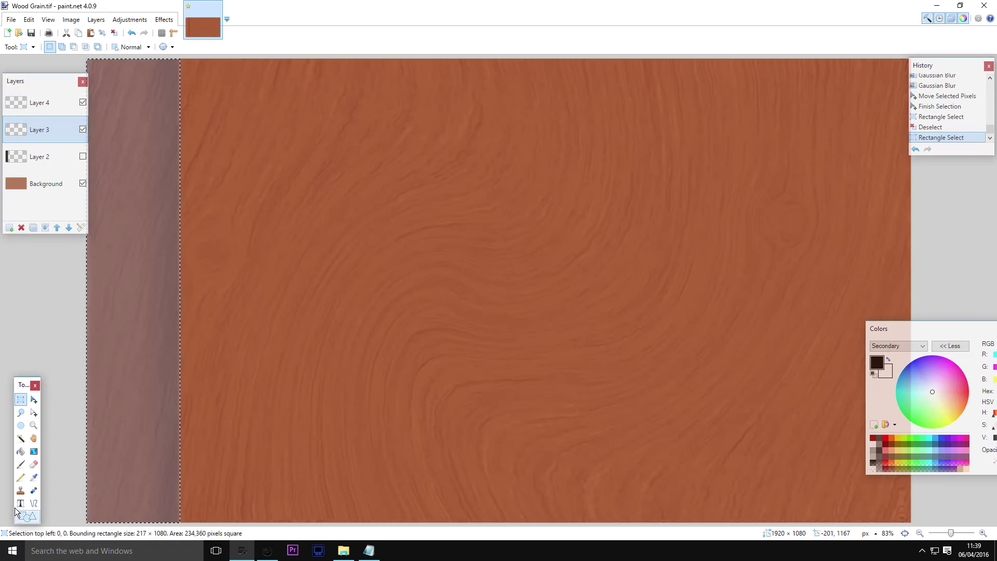
click(34, 399)
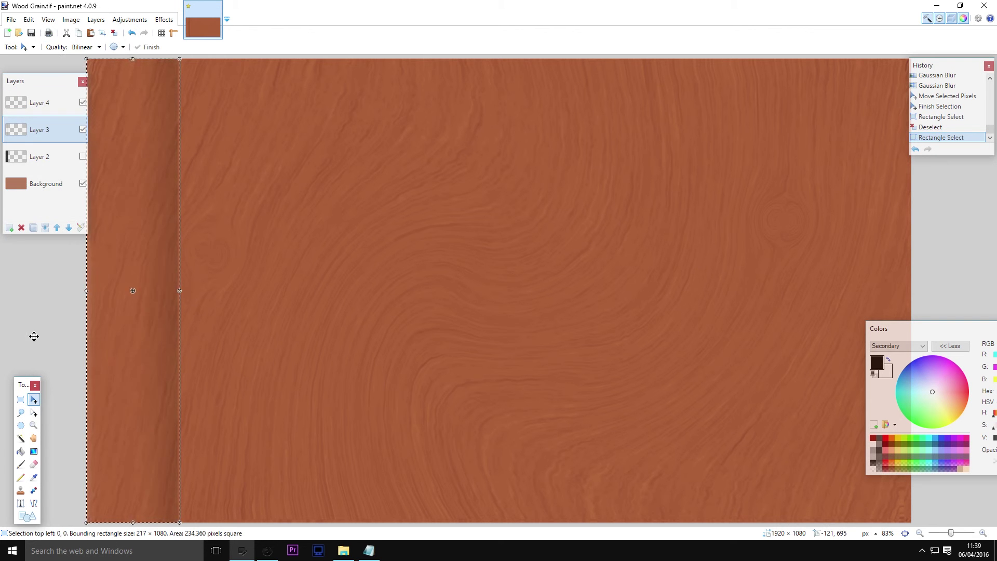
drag(84, 289, 115, 296)
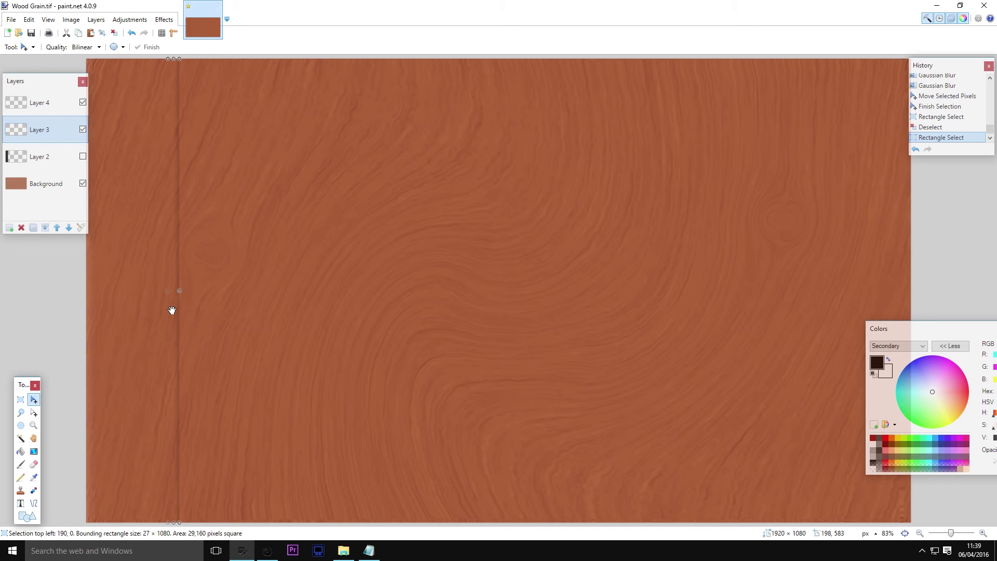
click(21, 399)
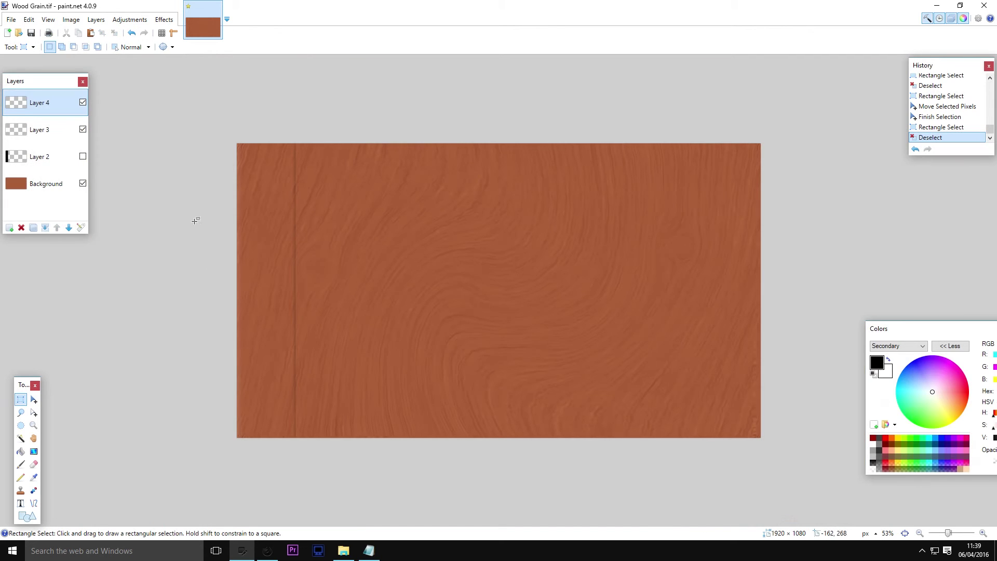
Step: Merge Layer 4 down into Layer 3 and copy the first plank strip using a 218 × 1080 px rectangular selection
click(45, 228)
drag(196, 93, 295, 559)
scroll(217, 418, up, 2)
scroll(217, 419, down, 2)
key(ctrl+c)
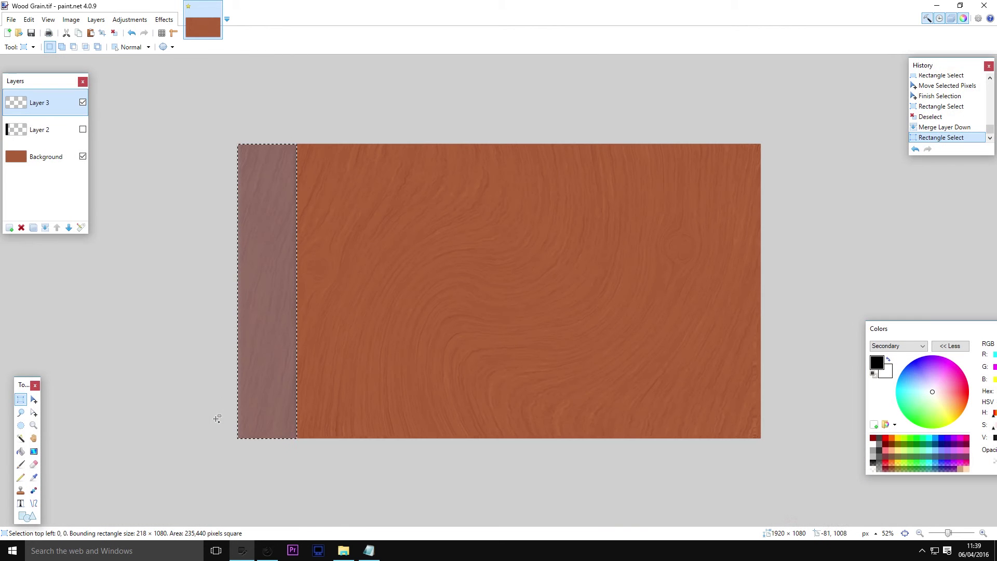
Step: Paste the copied plank flush against the first one, stretch it to the canvas's top edge, and deselect
key(ctrl+v)
drag(269, 311, 327, 318)
scroll(178, 401, up, 3)
drag(138, 401, 135, 400)
scroll(156, 384, down, 3)
drag(327, 155, 326, 130)
click(24, 399)
click(319, 303)
Step: Duplicate the two-plank section beside the originals, starting at 432 px horizontally, stretch it to the canvas's top and bottom edges, and deselect
drag(231, 138, 356, 559)
key(ctrl+c)
key(ctrl+v)
drag(363, 459, 476, 459)
mouse_move(454, 342)
mouse_down()
mouse_move(457, 332)
mouse_move(448, 344)
mouse_up()
scroll(245, 329, up, 6)
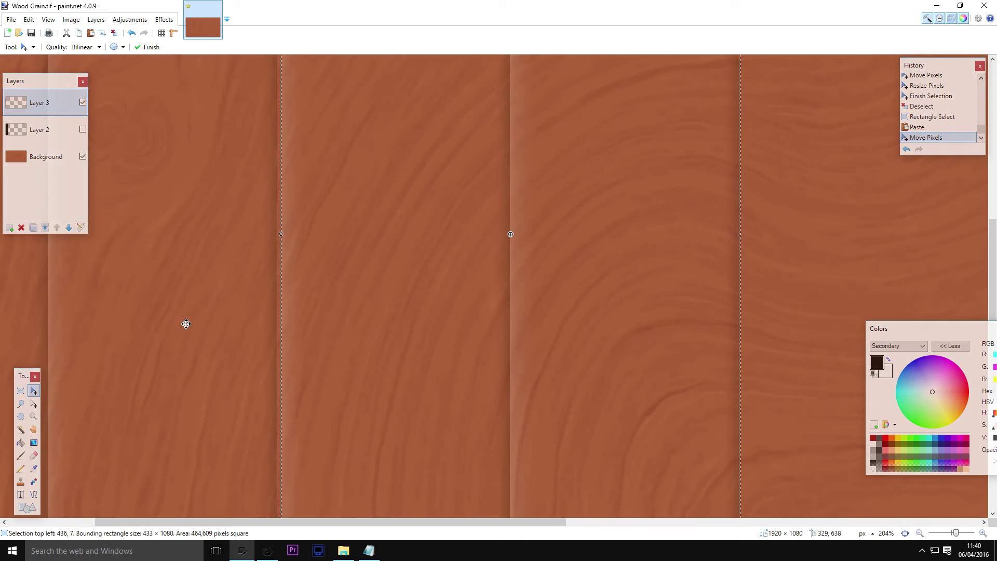
drag(358, 332, 352, 330)
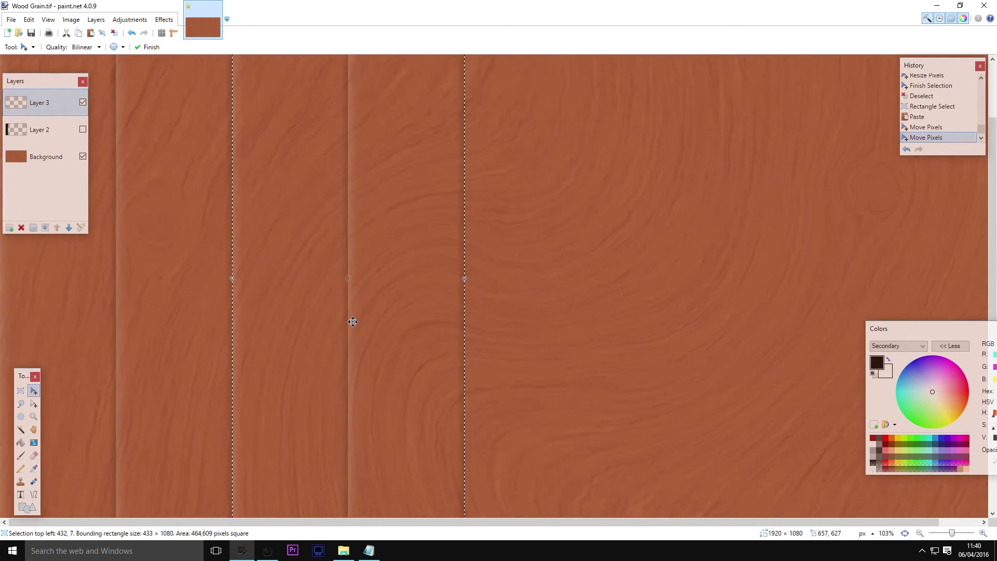
scroll(352, 325, down, 5)
drag(431, 175, 431, 158)
drag(431, 409, 431, 424)
click(21, 398)
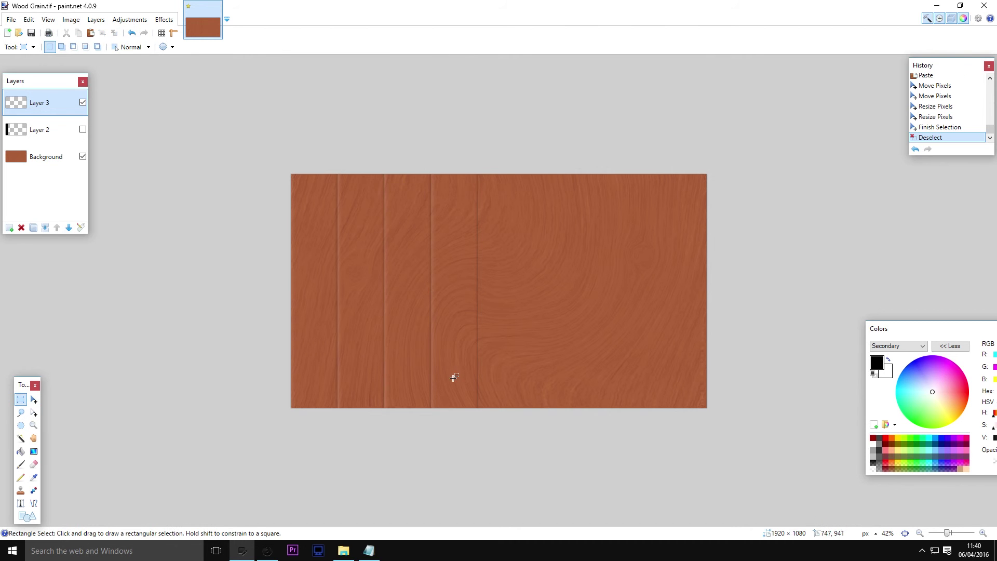
Step: Copy a 995 × 1080 px area covering the four planks, paste it to continue the pattern, and stretch it over the full canvas height
drag(507, 421, 283, 166)
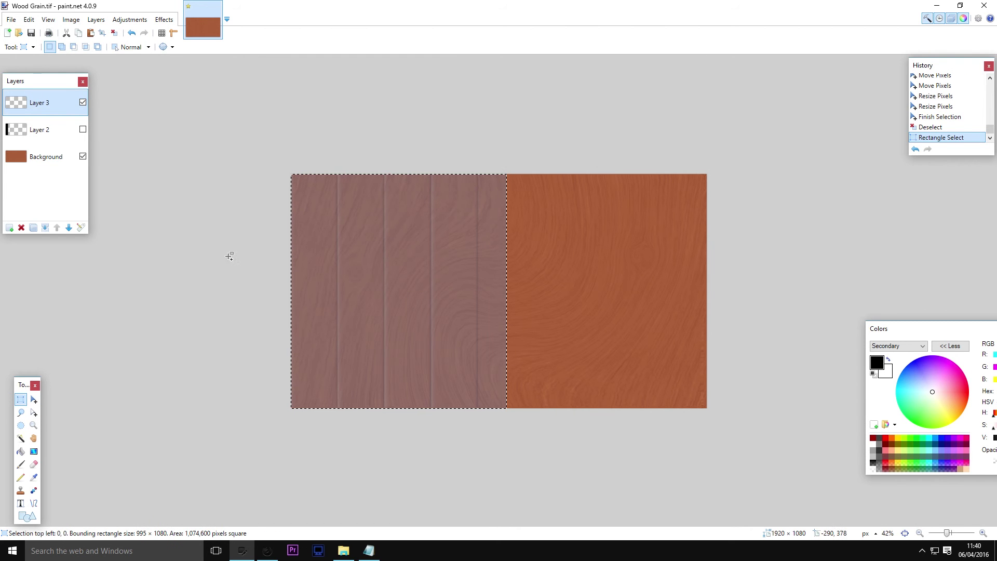
key(ctrl+c)
key(ctrl+v)
drag(352, 315, 549, 322)
scroll(541, 325, up, 3)
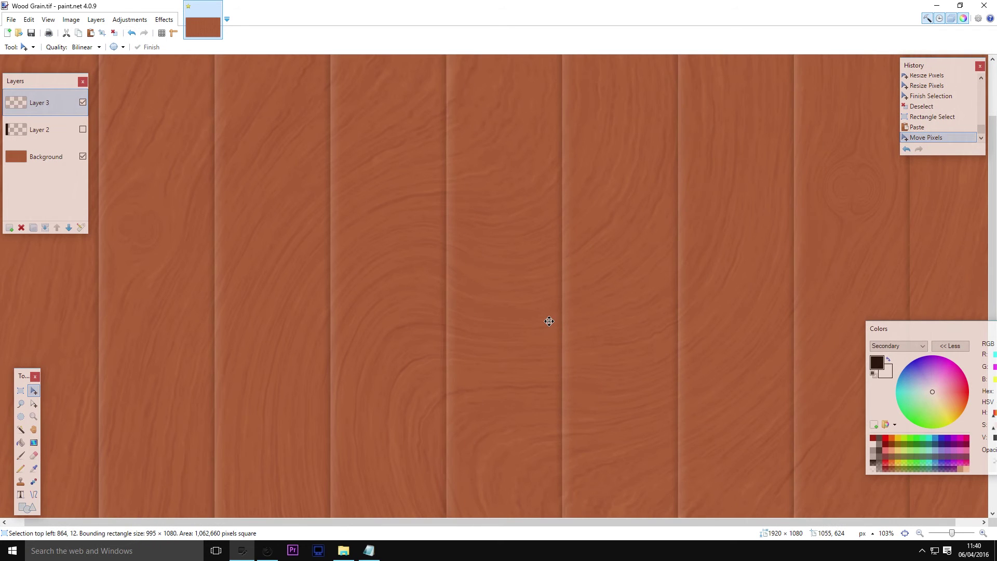
scroll(501, 350, down, 3)
drag(580, 177, 579, 161)
drag(585, 410, 583, 418)
Step: Paste the plank section again starting at 1727 px horizontally, stretch it to 1092 px high past the canvas bottom, and deselect
key(ctrl+v)
drag(538, 313, 721, 314)
scroll(720, 348, up, 5)
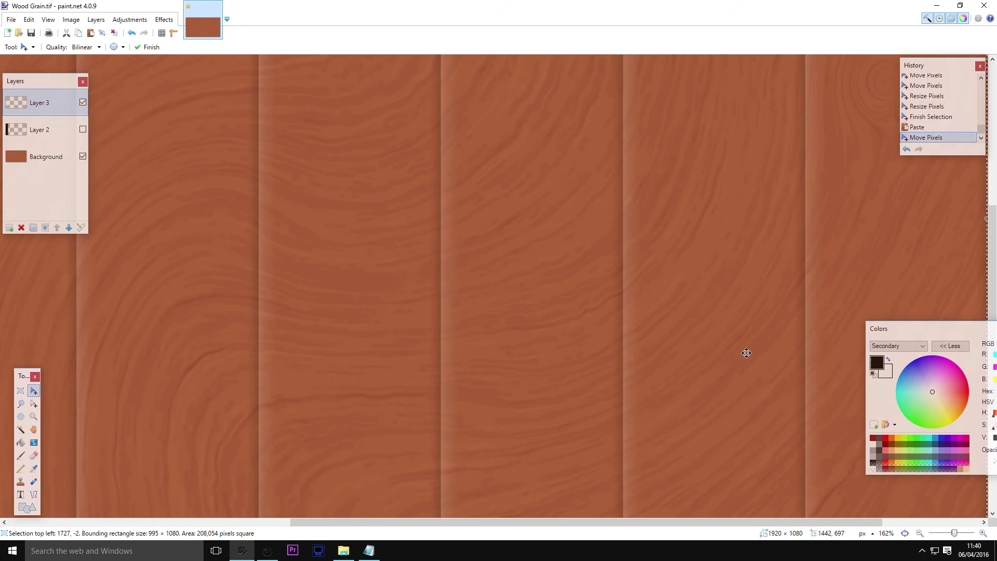
drag(452, 525, 547, 525)
scroll(825, 251, down, 5)
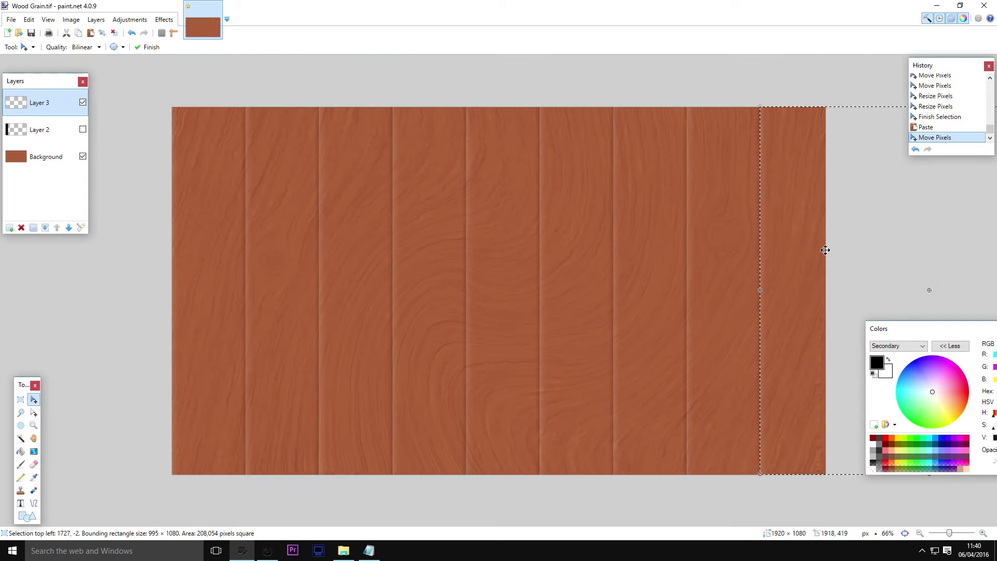
drag(845, 473, 847, 478)
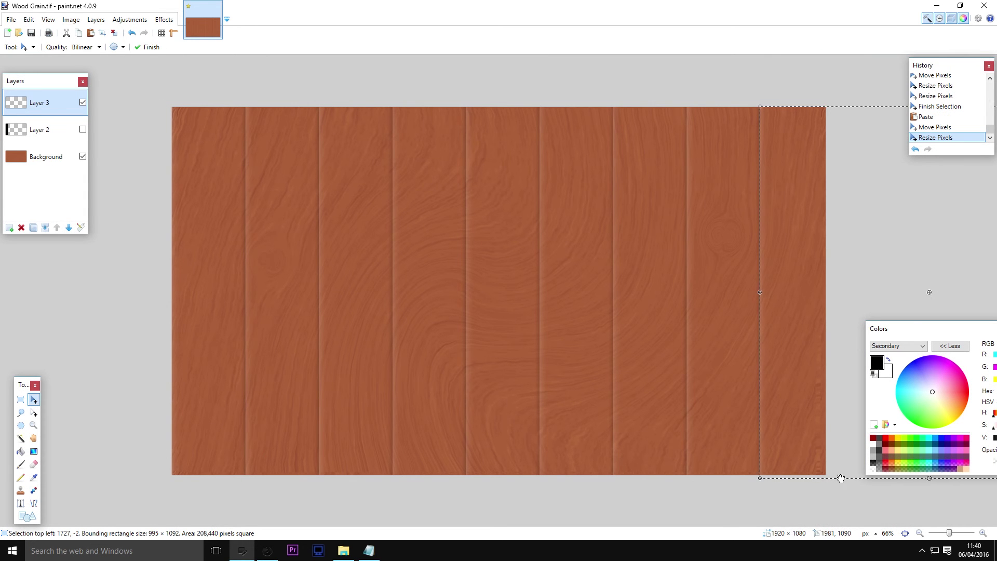
key(s)
key(ctrl+d)
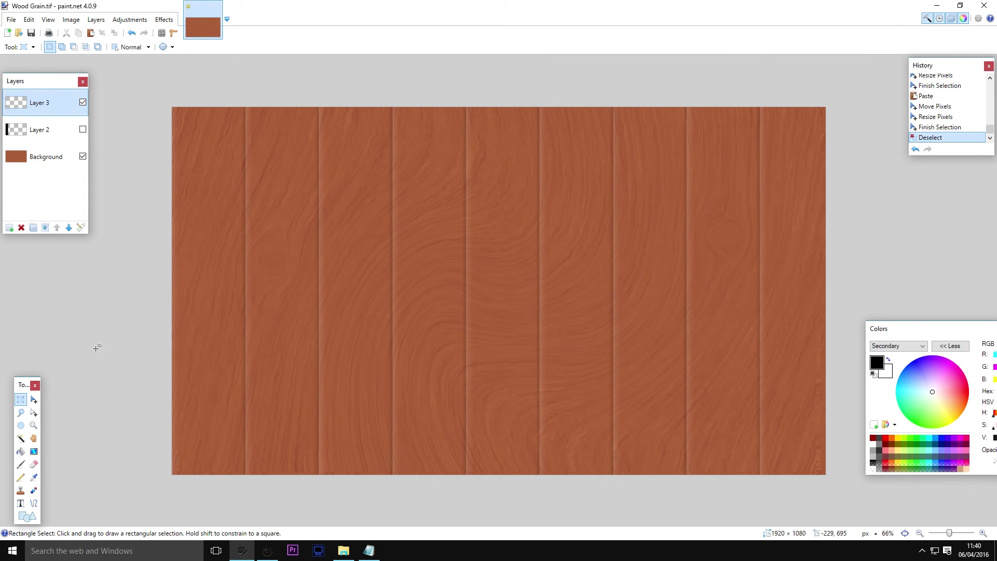
Step: Strengthen the plank edges by duplicating Layer 3 repeatedly and merging all the duplicates back into one Layer 3
click(34, 228)
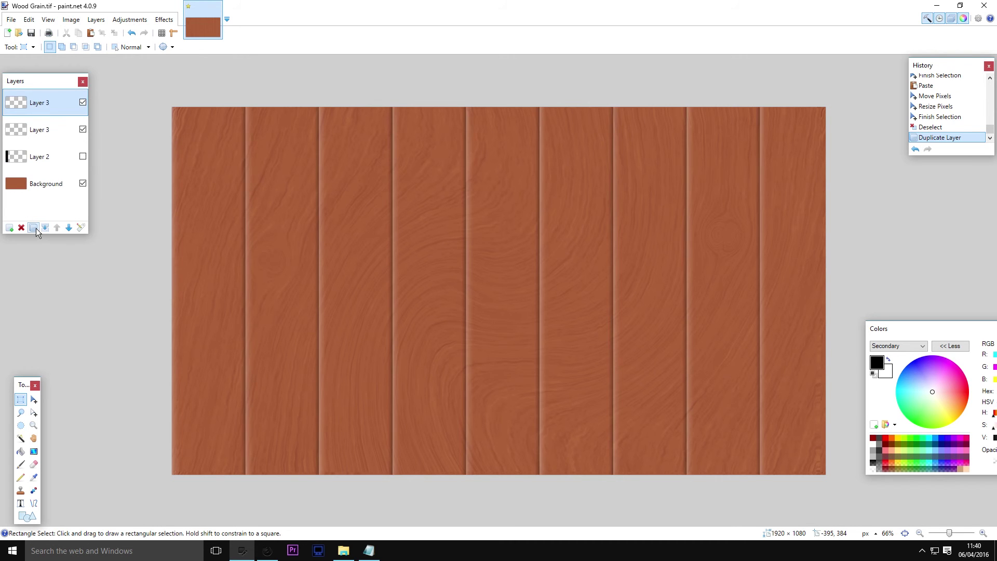
click(34, 228)
click(35, 227)
click(34, 228)
click(35, 228)
click(33, 229)
click(33, 229)
click(33, 230)
click(46, 228)
click(45, 228)
click(46, 227)
click(46, 228)
click(46, 228)
click(45, 228)
click(46, 228)
click(47, 228)
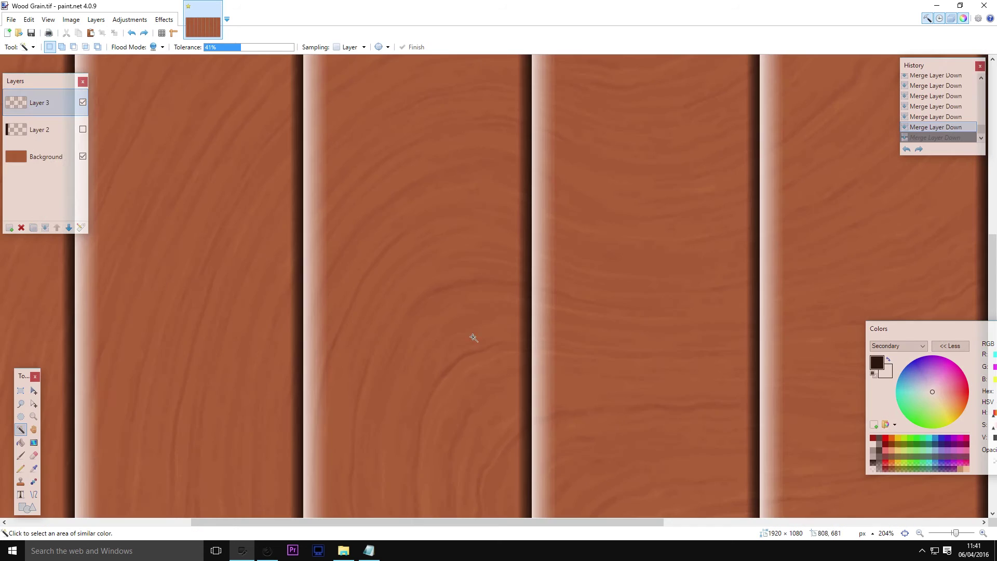
Step: Select the dark shadow strips between the planks on Layer 3 with the Magic Wand and raise its tolerance
click(319, 338)
click(405, 382)
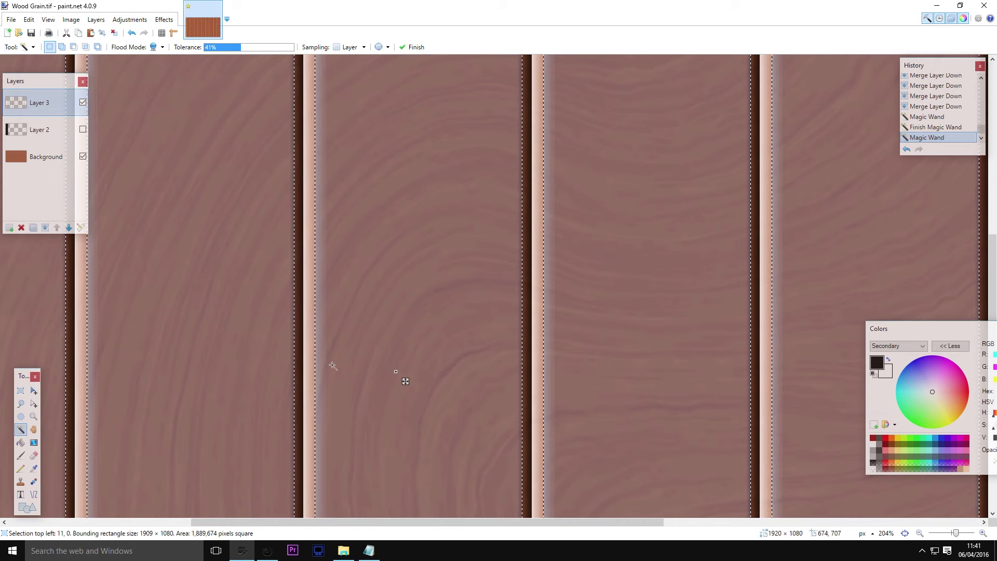
click(301, 343)
scroll(301, 343, up, 2)
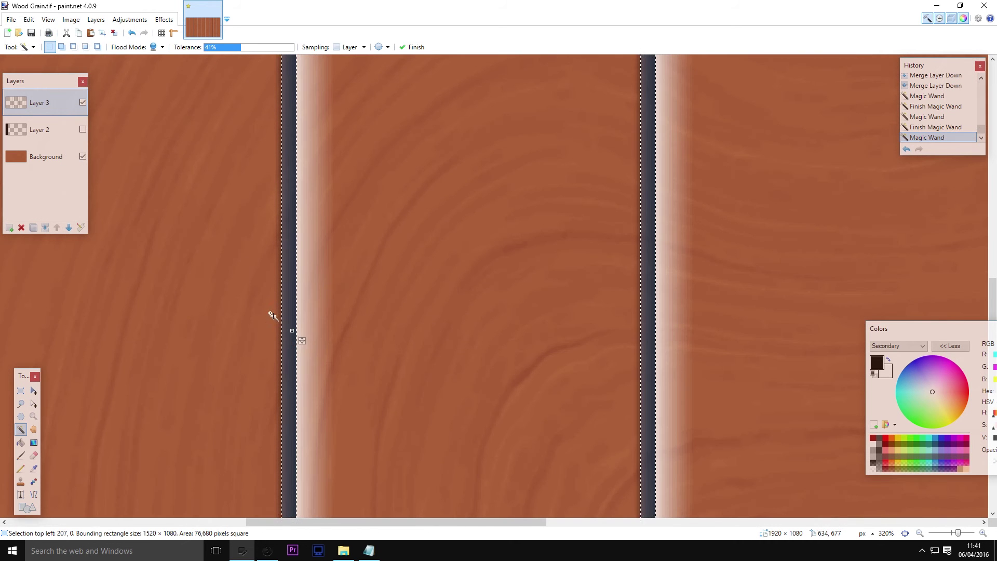
mouse_move(263, 46)
mouse_down()
mouse_move(251, 48)
mouse_move(268, 51)
mouse_up()
Step: Remove the selected shadow strips from Layer 3, paste them onto a new layer, and finish the pasted selection
scroll(345, 216, down, 3)
scroll(346, 216, down, 1)
key(Delete)
scroll(430, 307, down, 4)
key(ctrl+shift+v)
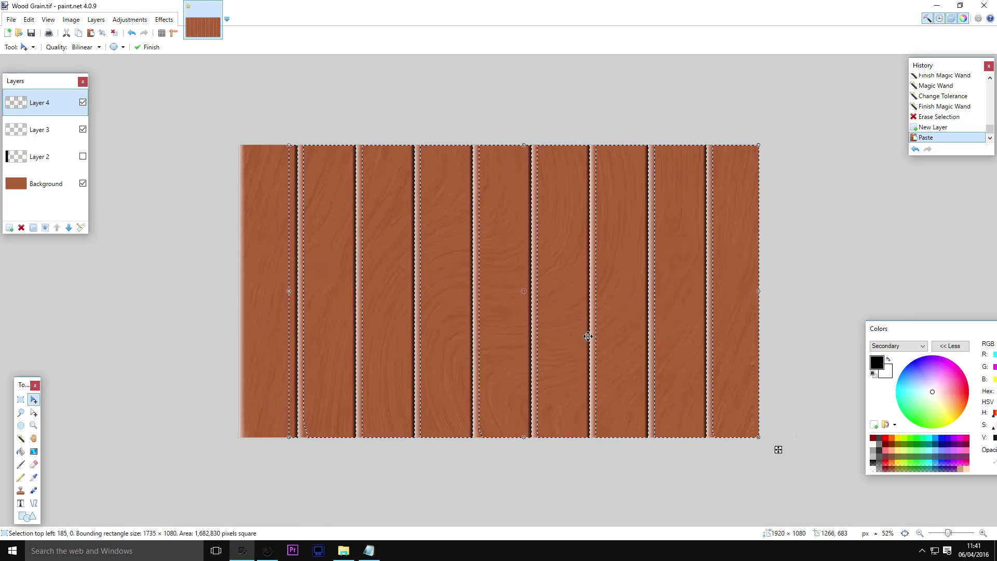
scroll(581, 329, up, 2)
key(s)
click(245, 297)
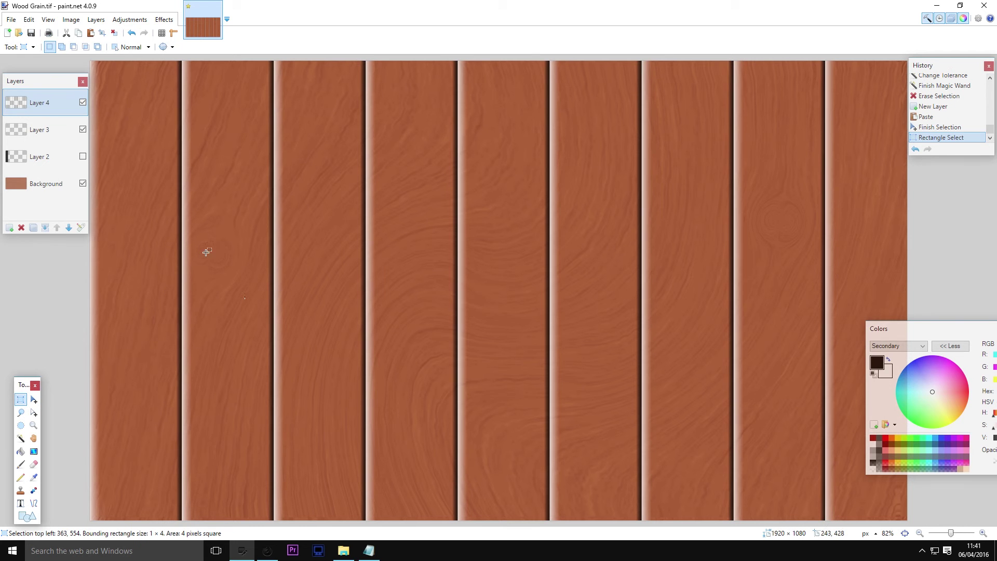
double_click(48, 103)
drag(558, 292, 541, 290)
click(543, 313)
click(420, 283)
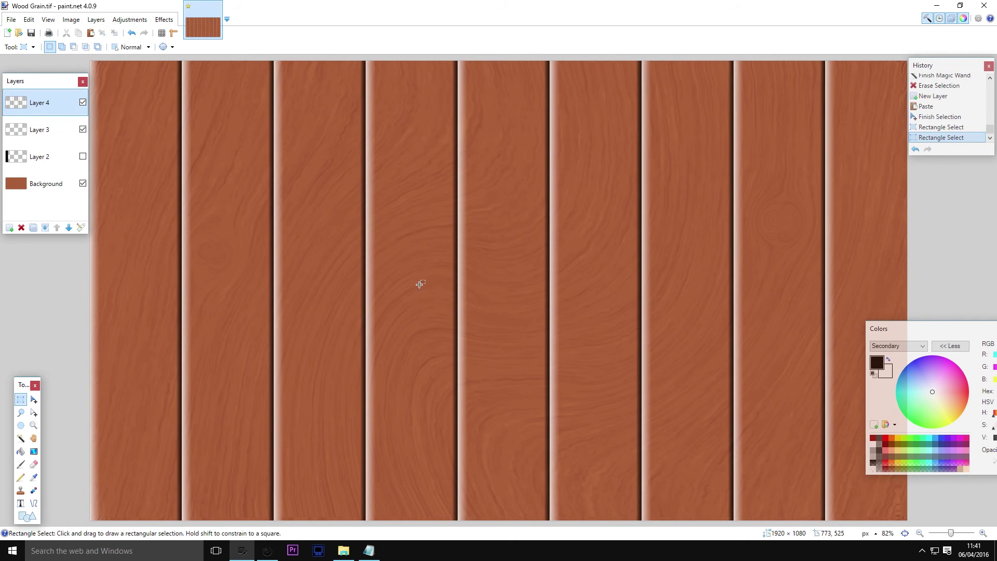
Step: Set Layer 4's blend mode to Color Burn and lower its opacity to soften the shadow strips
double_click(32, 95)
drag(564, 292, 523, 295)
click(497, 280)
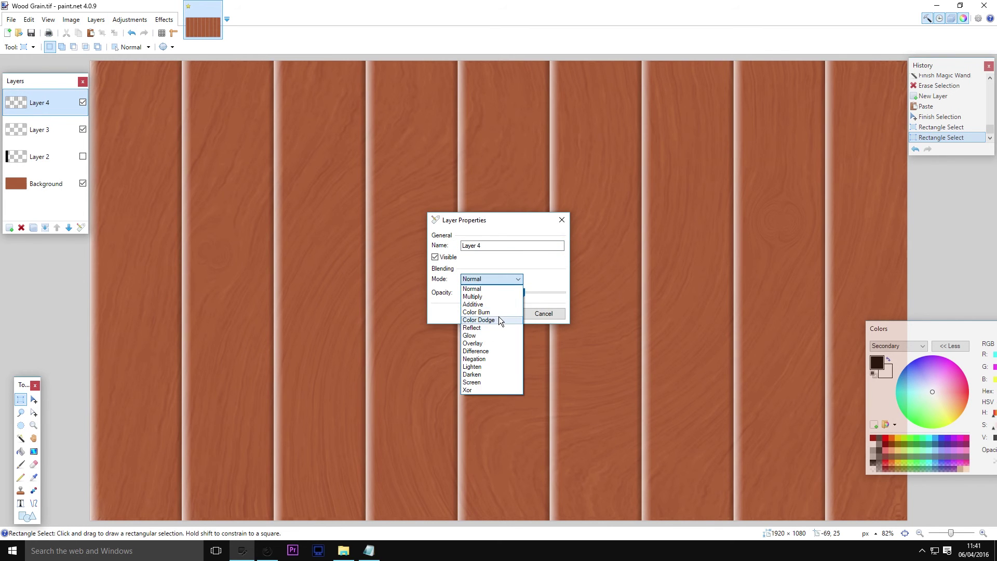
click(498, 314)
drag(515, 295, 514, 292)
click(501, 314)
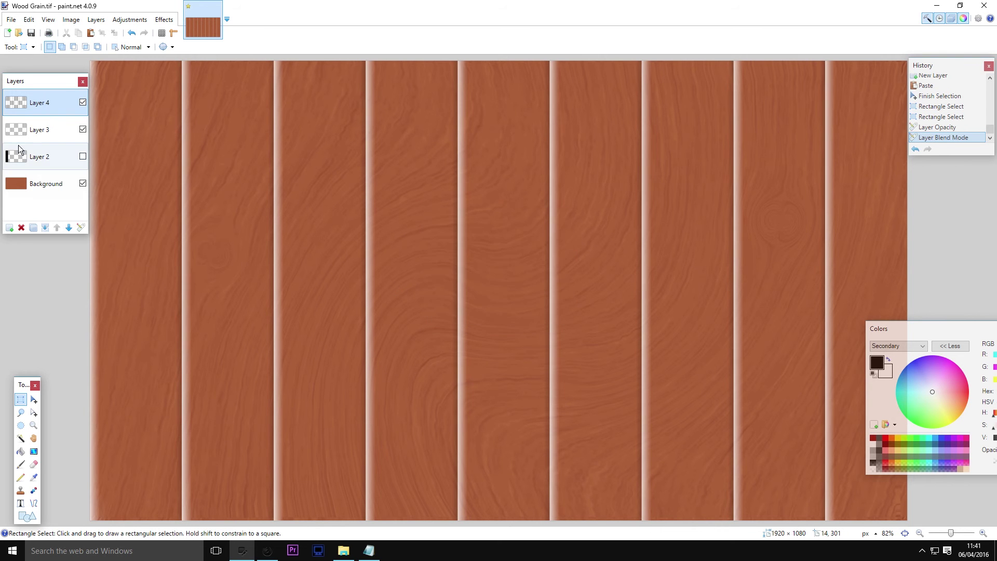
Step: Set Layer 3's blend mode to Overlay and reduce its opacity to soften the highlight strips
double_click(29, 130)
click(504, 280)
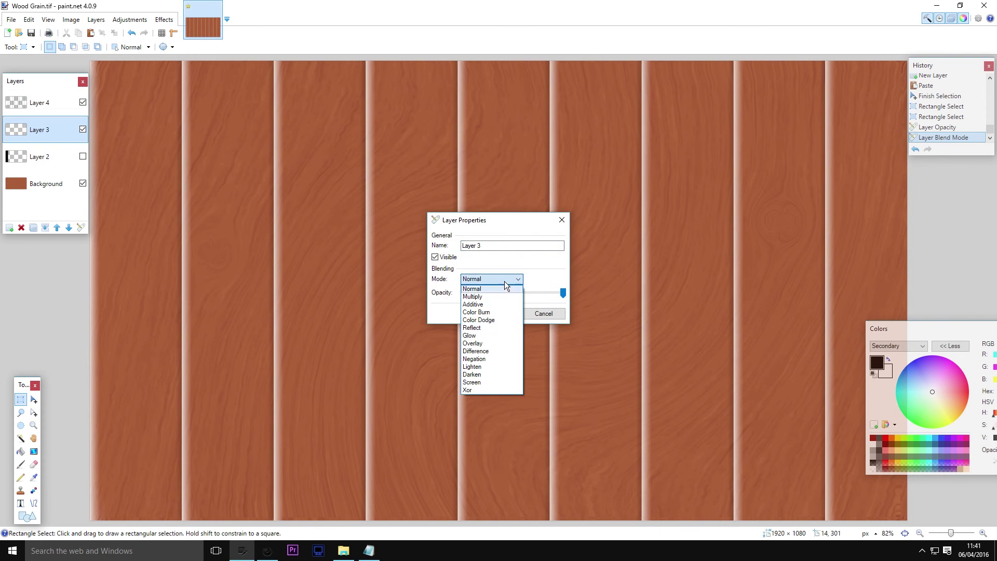
click(503, 343)
drag(553, 294, 523, 297)
click(495, 313)
Step: Select the first plank at the canvas's left edge over its full height with a 214 × 1080 px rectangular selection
scroll(472, 253, down, 3)
scroll(471, 254, up, 1)
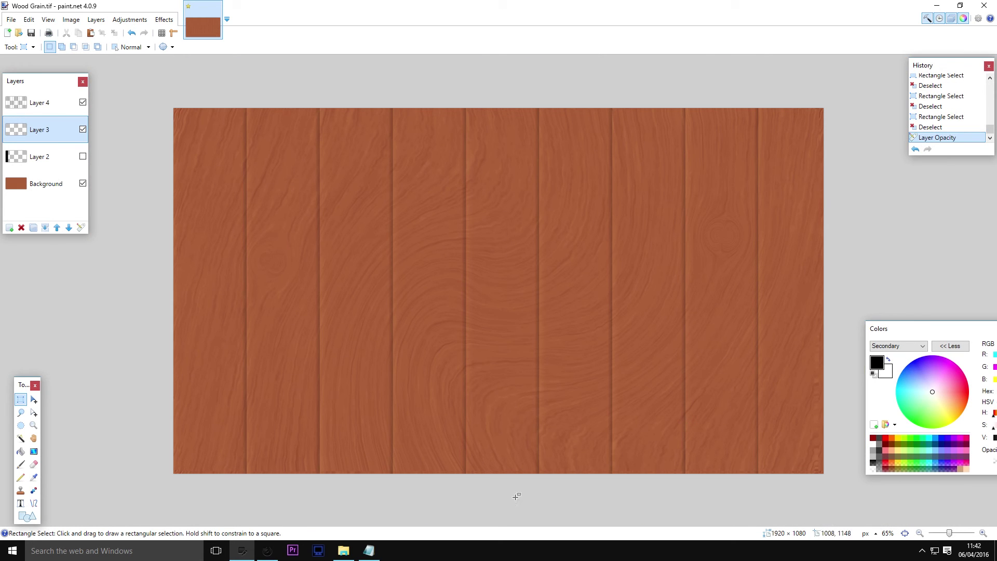
scroll(515, 496, up, 3)
scroll(259, 403, down, 3)
scroll(198, 421, up, 2)
scroll(162, 459, up, 2)
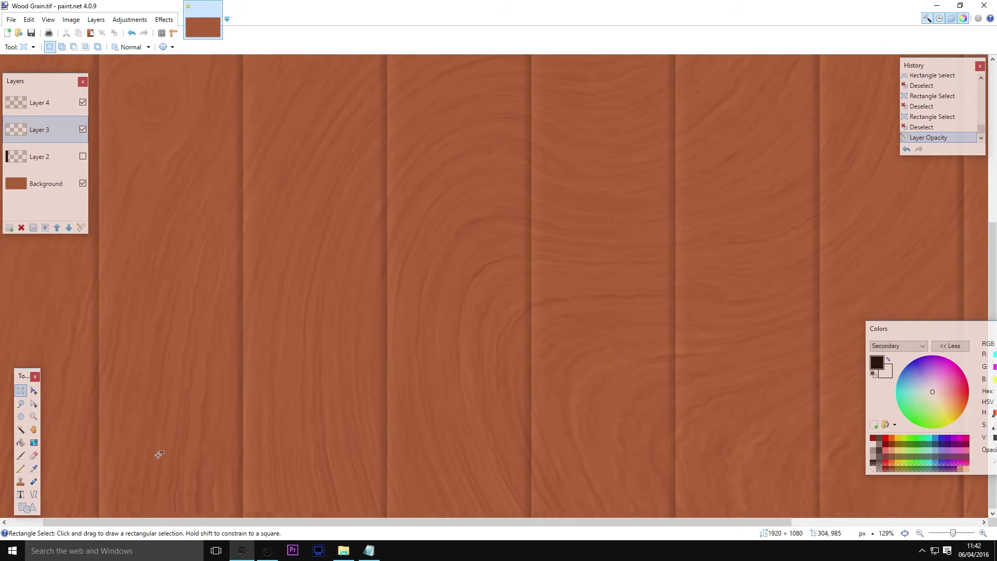
scroll(169, 446, down, 3)
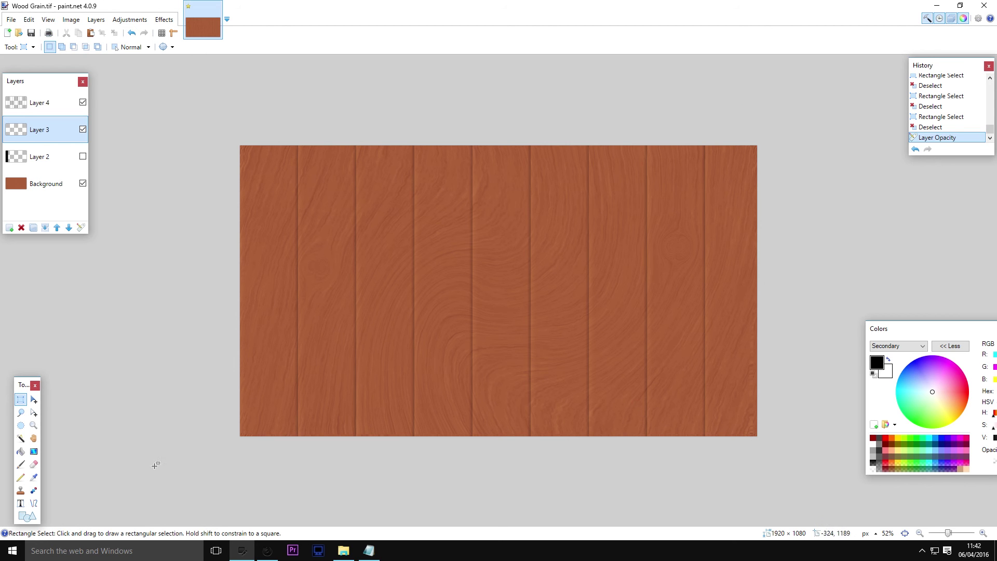
scroll(166, 460, up, 1)
drag(177, 475, 245, 88)
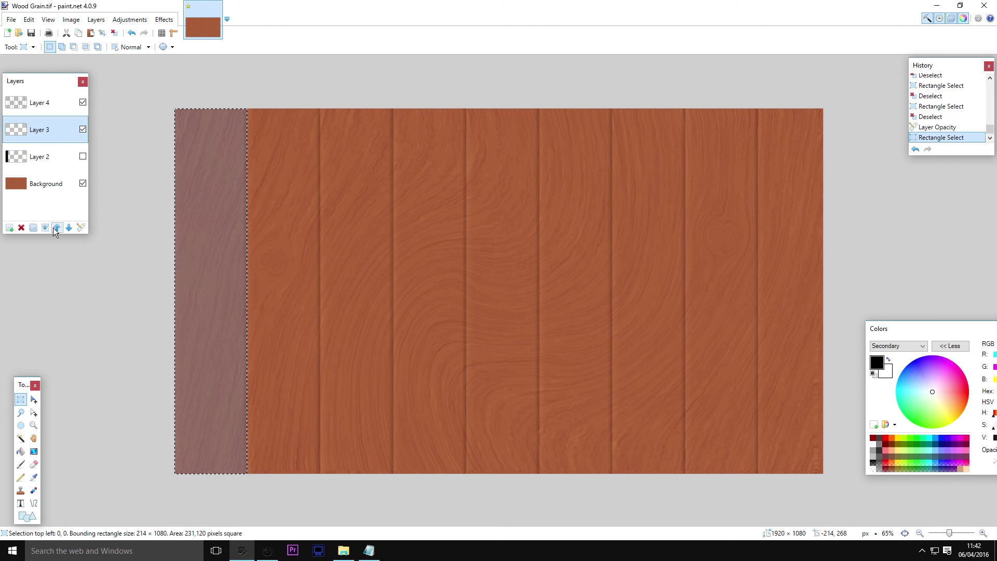
Step: Copy the selected first plank's grain from the Background and paste it onto a new layer directly above it
click(53, 193)
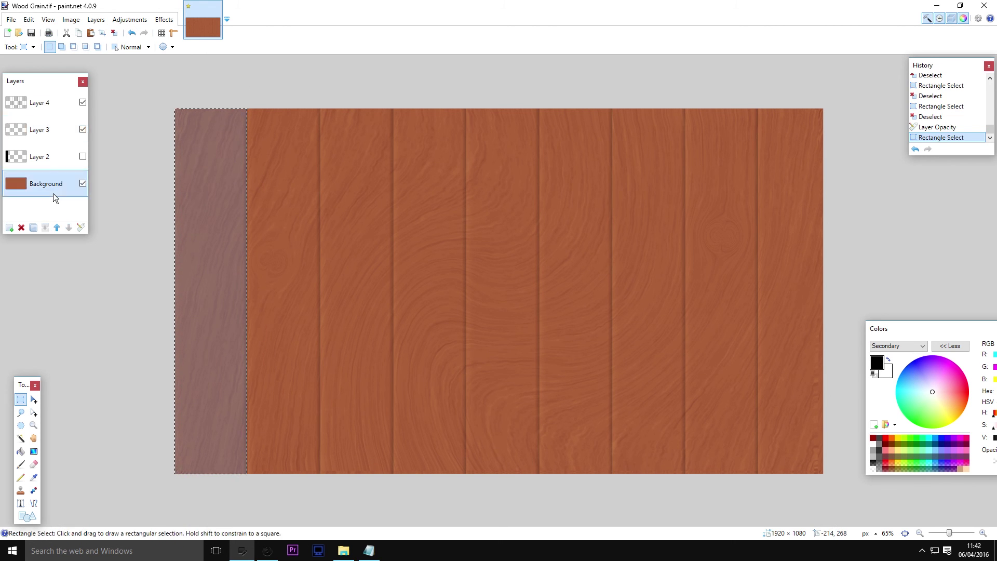
click(10, 228)
key(ctrl+v)
Step: Move the pasted grain strip over the fifth plank to replace its swirled grain, and clear the selection
drag(211, 291, 489, 307)
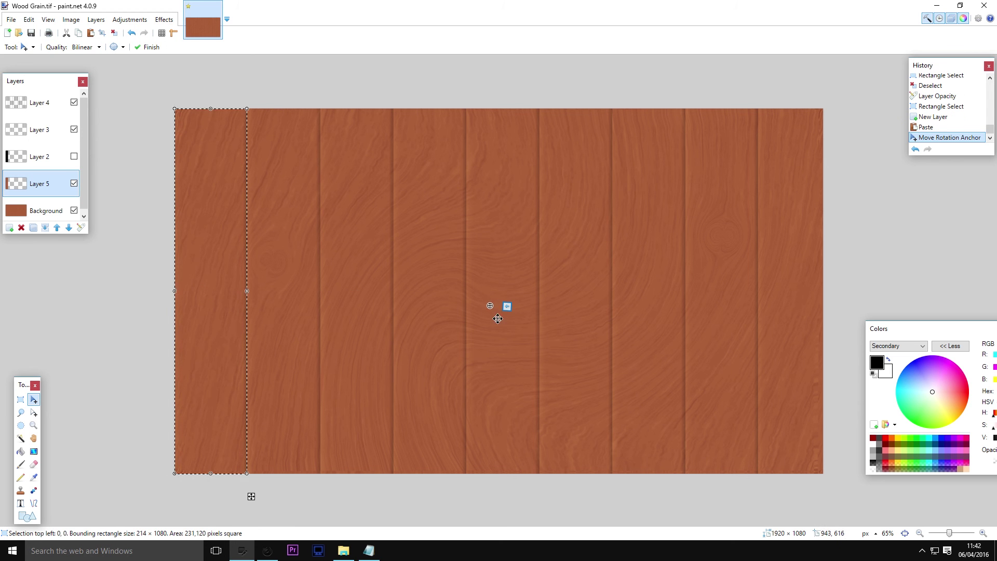
drag(207, 302, 490, 299)
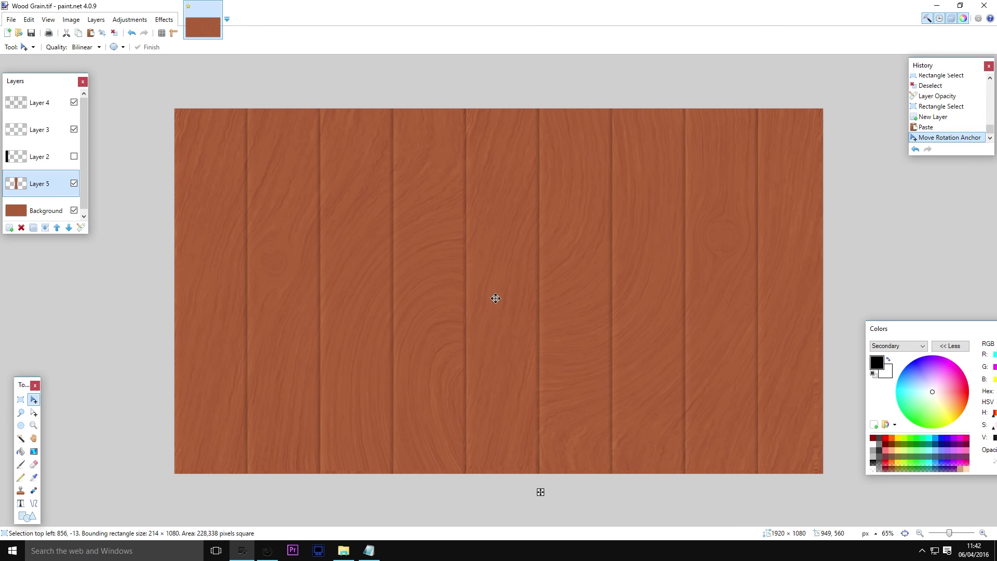
drag(495, 298, 495, 298)
click(20, 399)
click(160, 367)
scroll(426, 343, down, 2)
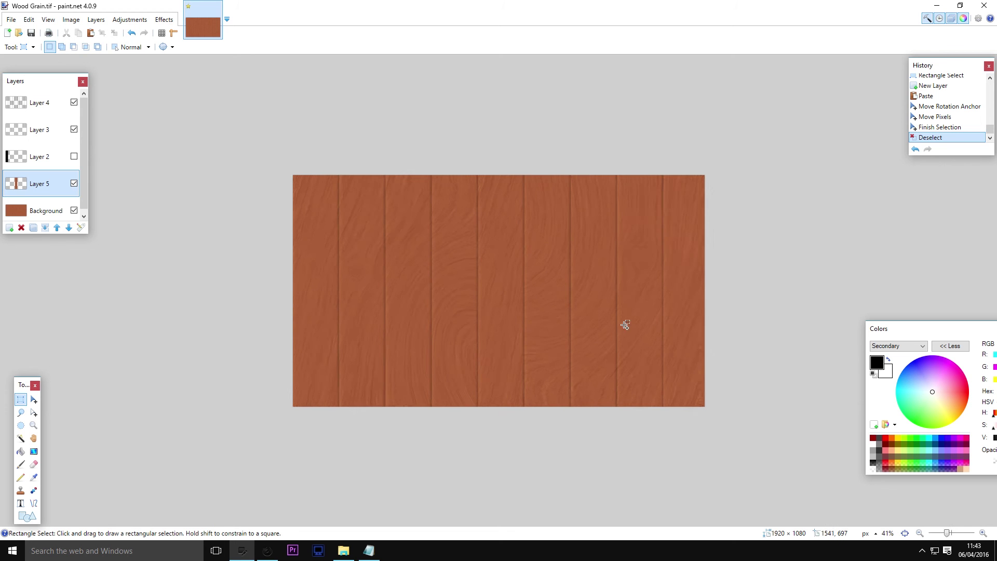
scroll(576, 335, up, 2)
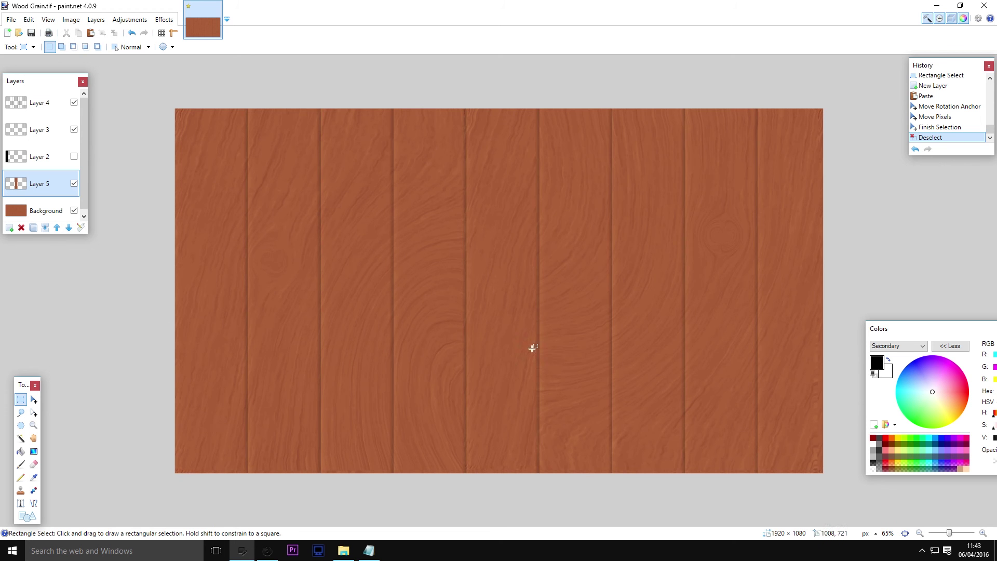
Step: Add a new layer above Layer 4 and set its opacity to 31 with Normal blending
click(32, 107)
click(10, 228)
double_click(39, 102)
click(507, 280)
click(556, 292)
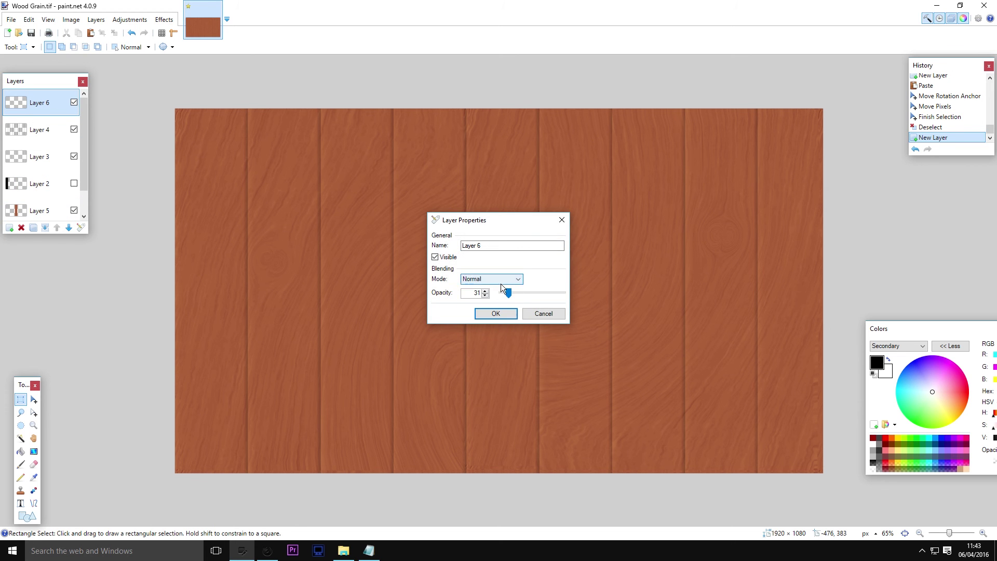
click(495, 314)
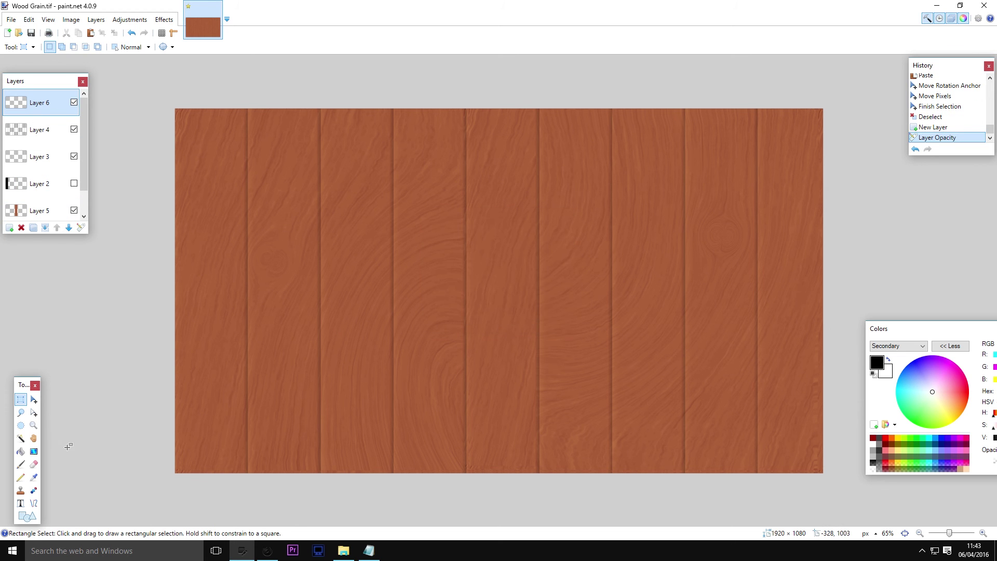
Step: Set up the Paintbrush with a brush width of 1200 and a hardness of 1%
click(21, 465)
click(112, 46)
click(105, 220)
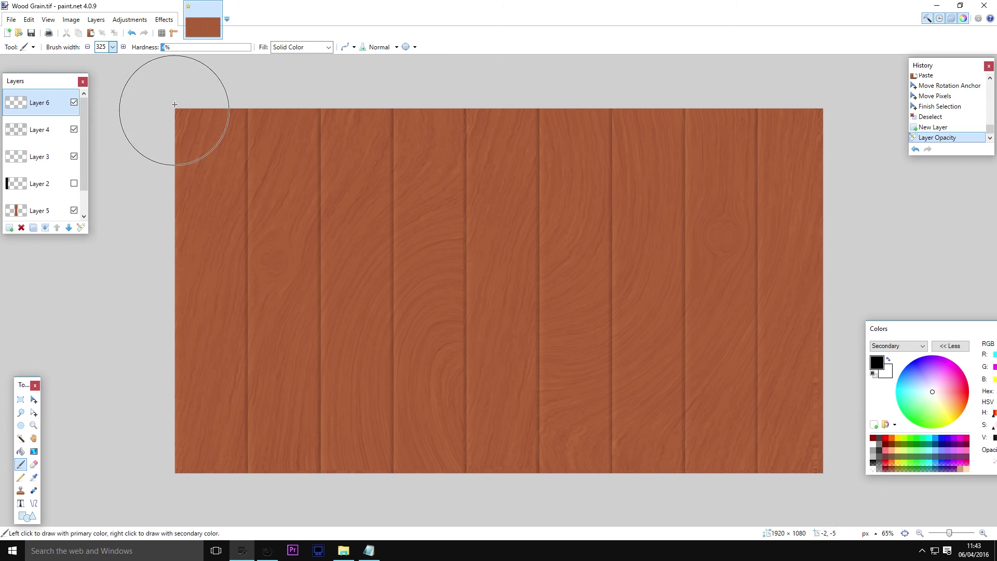
click(162, 48)
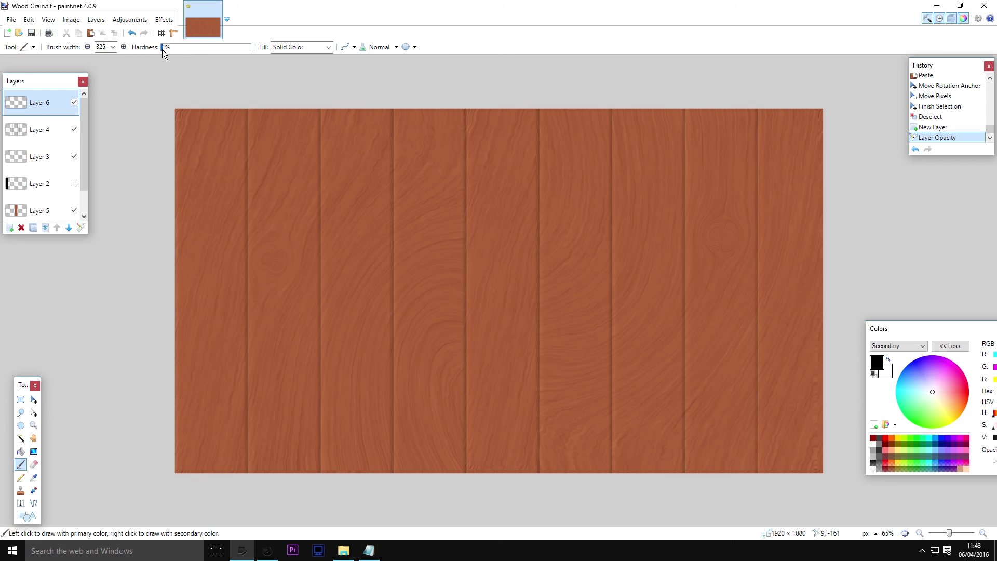
click(113, 48)
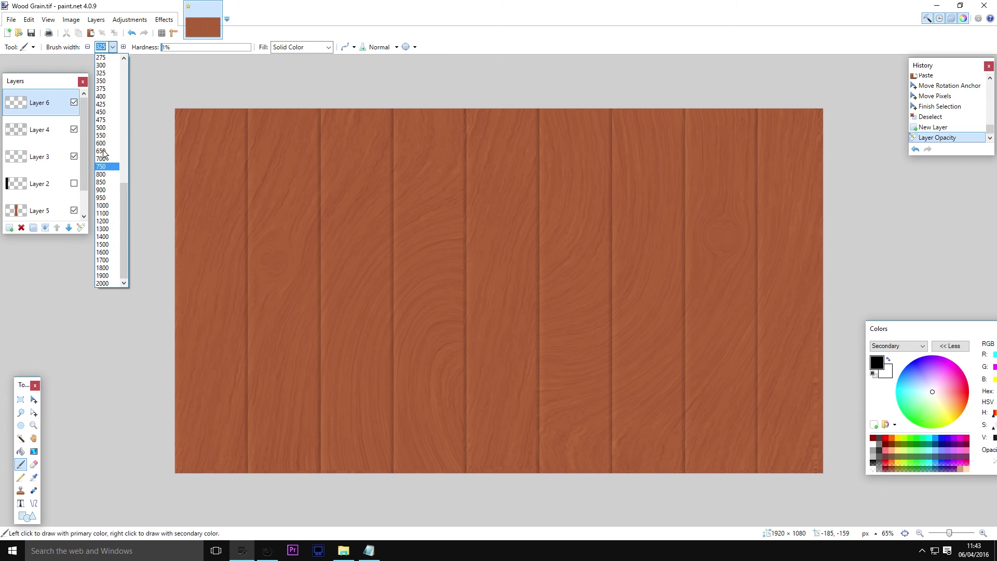
click(97, 222)
Step: Paint soft black shading around all edges of the canvas on Layer 6 to form a vignette over the planks
click(160, 88)
click(120, 397)
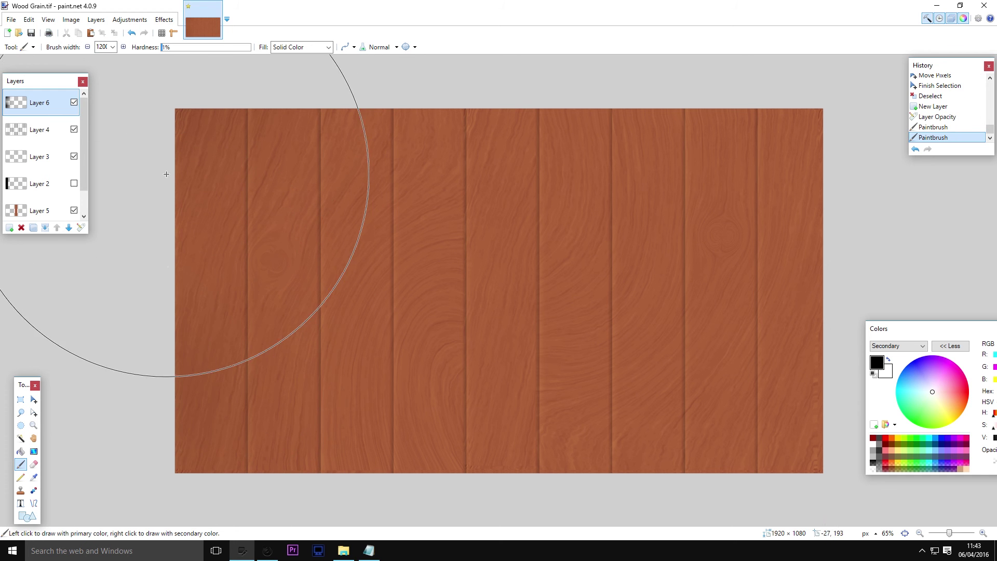
click(804, 290)
click(779, 443)
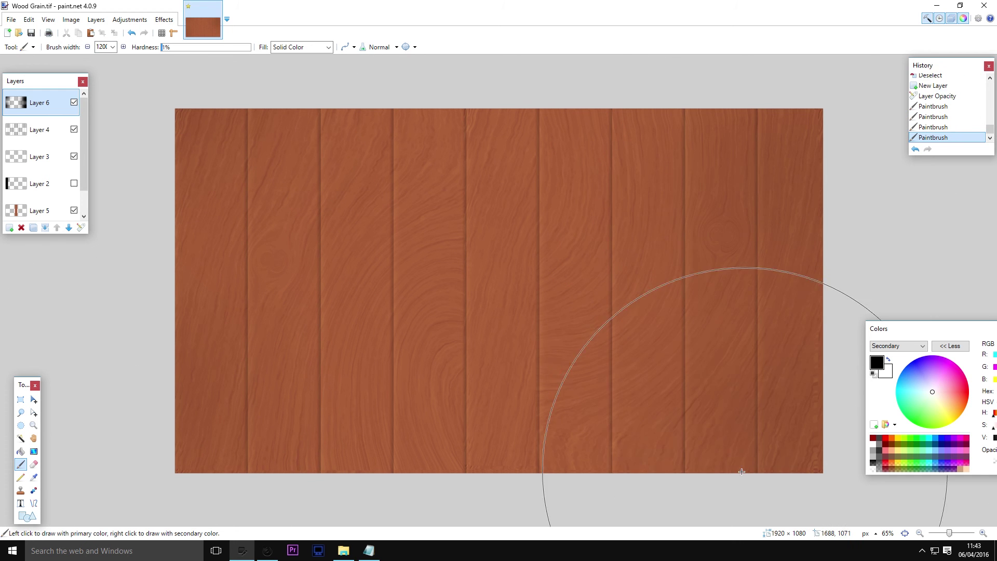
click(259, 502)
click(274, 122)
click(327, 98)
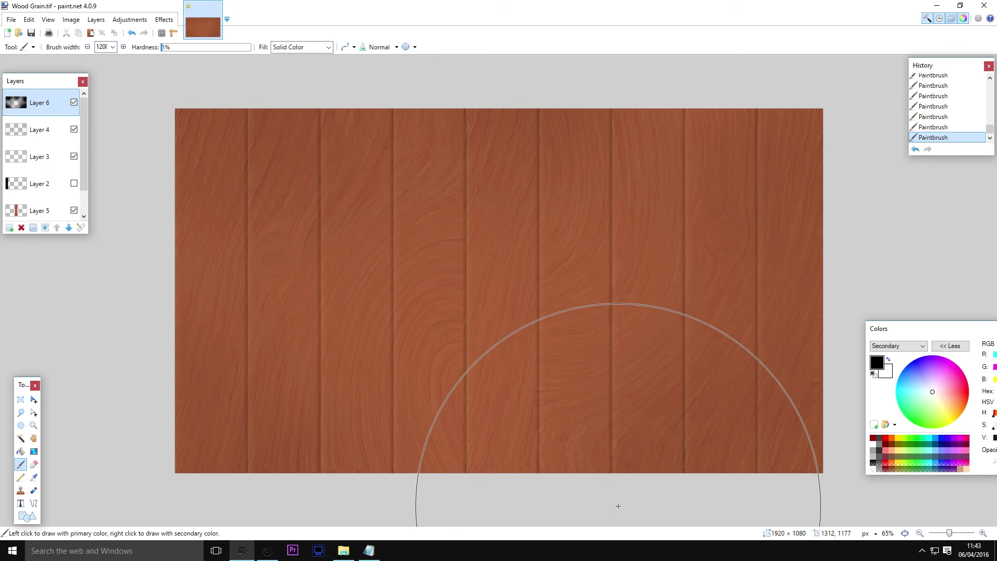
key(s)
scroll(800, 363, down, 1)
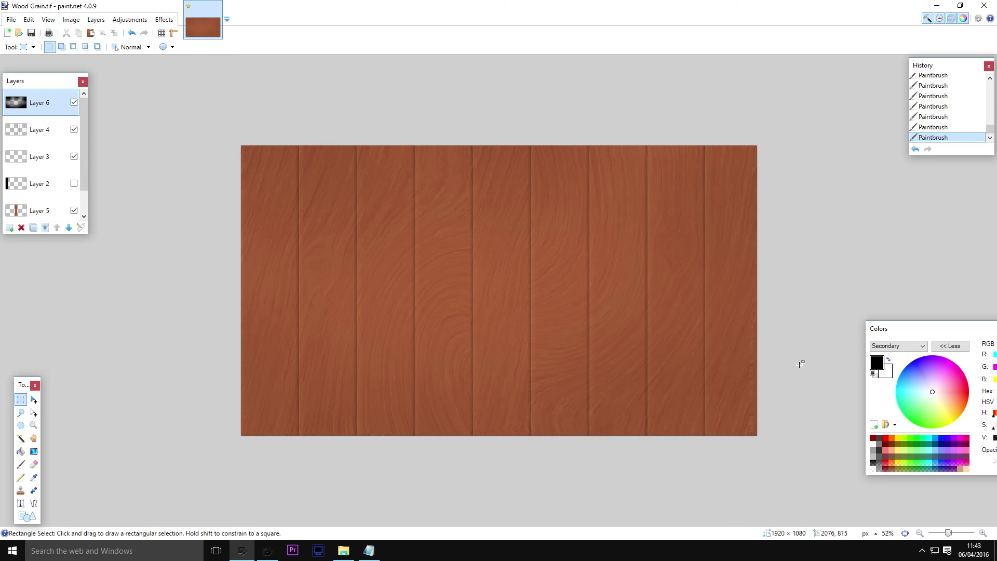